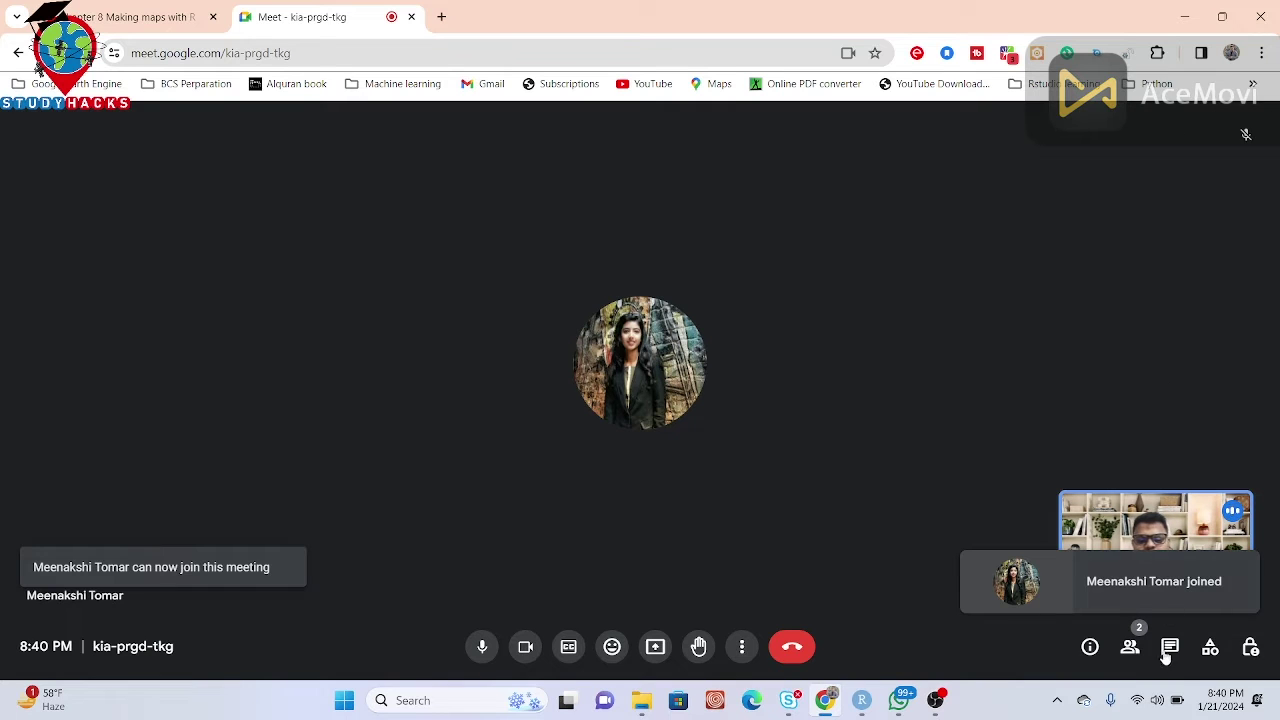
- Dismiss the system quick settings panel and live caption box while the presenter shares the link
click(1157, 701)
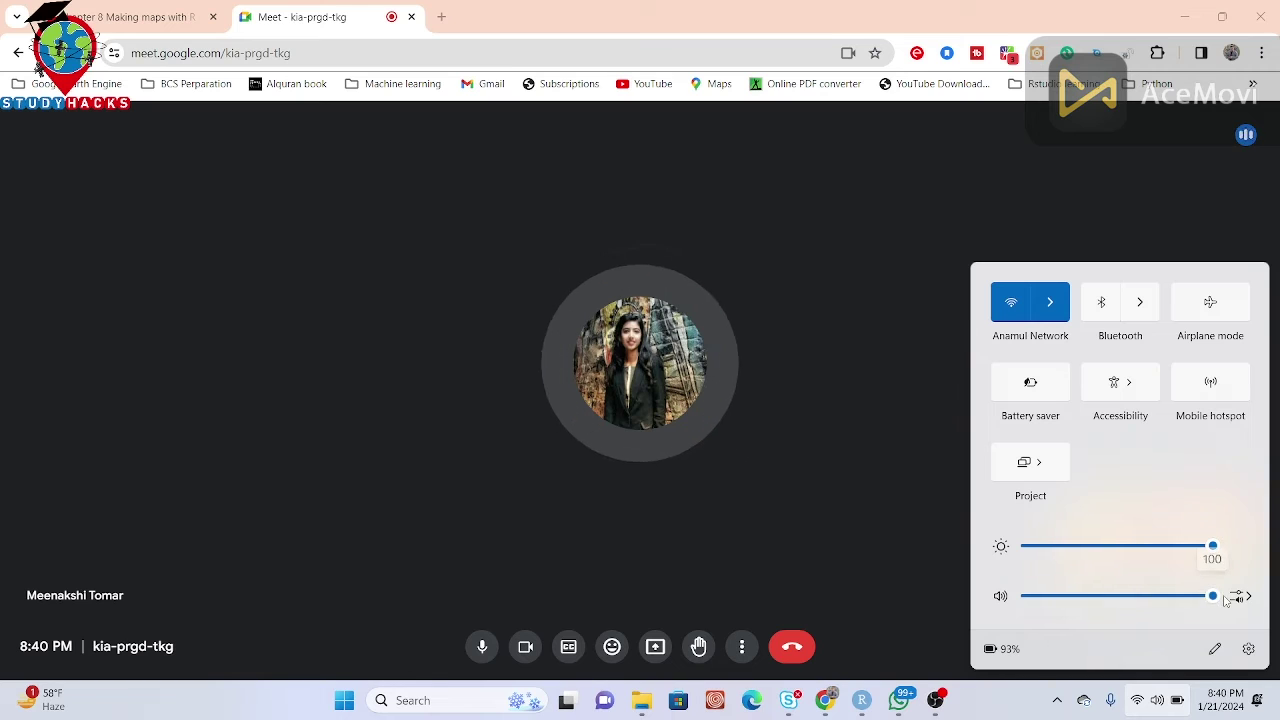
click(926, 283)
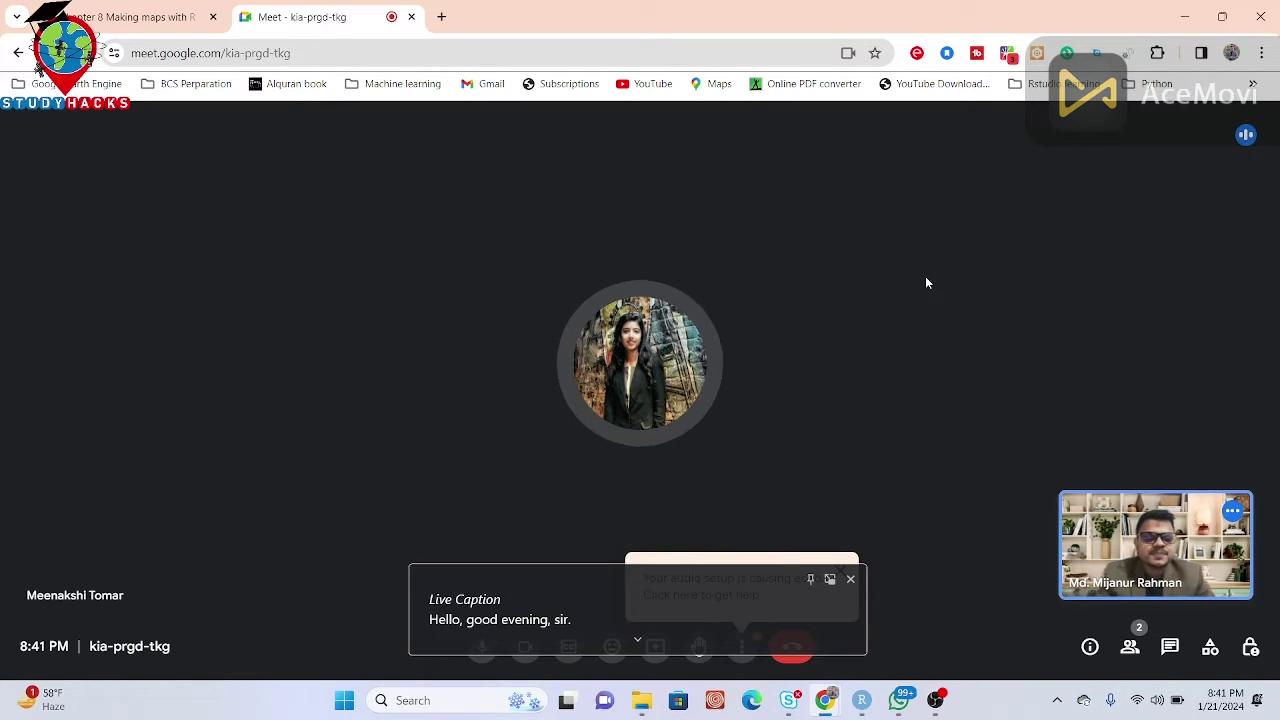
click(850, 579)
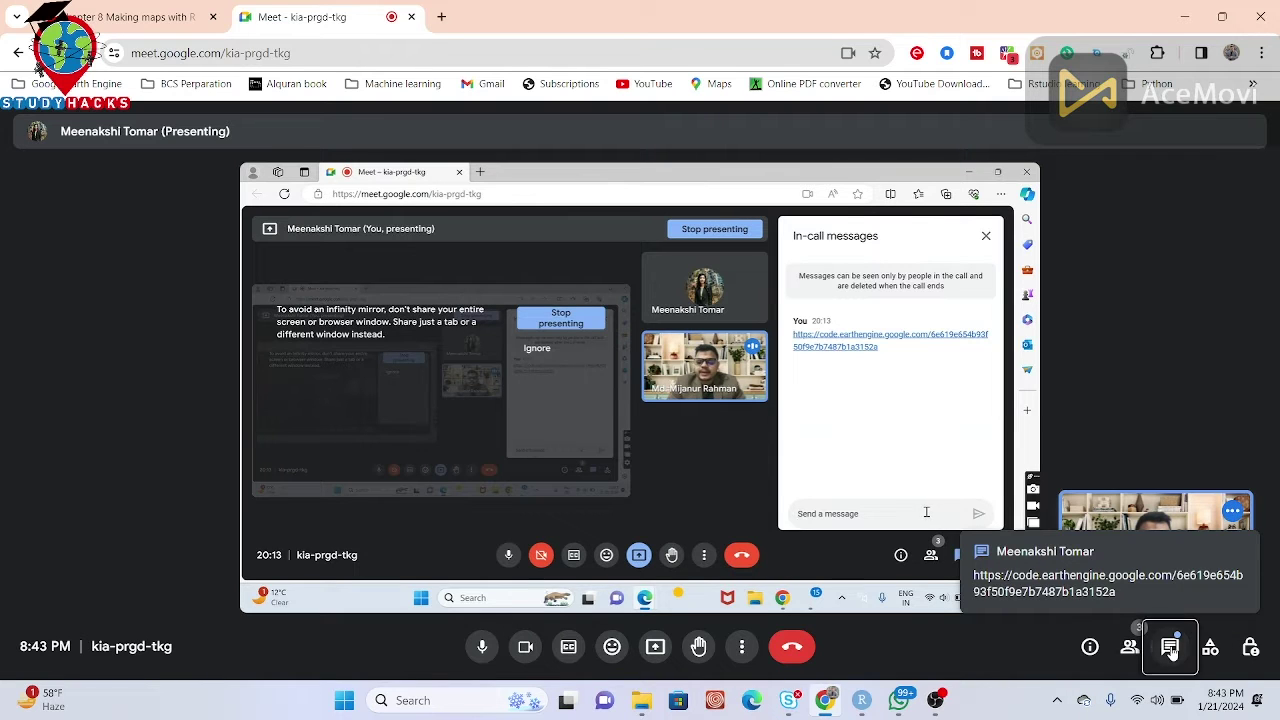
- Open the in-call chat, then share the entire screen to the meeting
click(1170, 647)
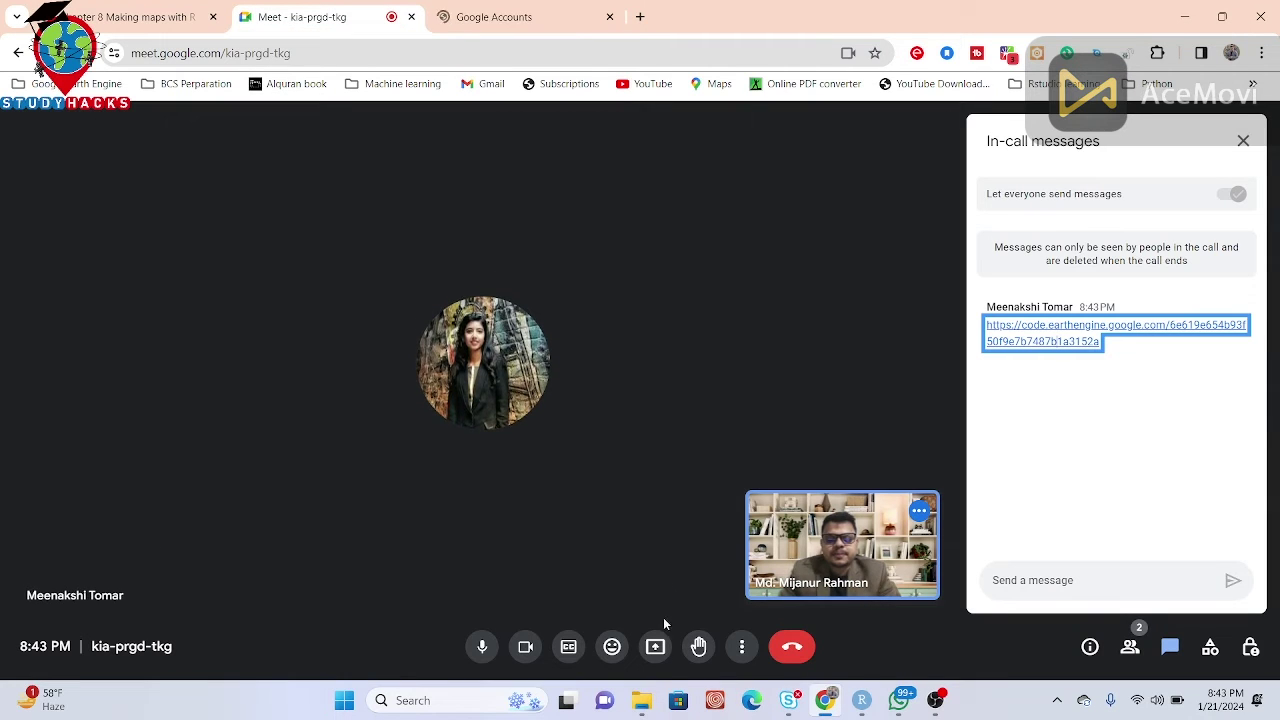
click(657, 662)
click(657, 662)
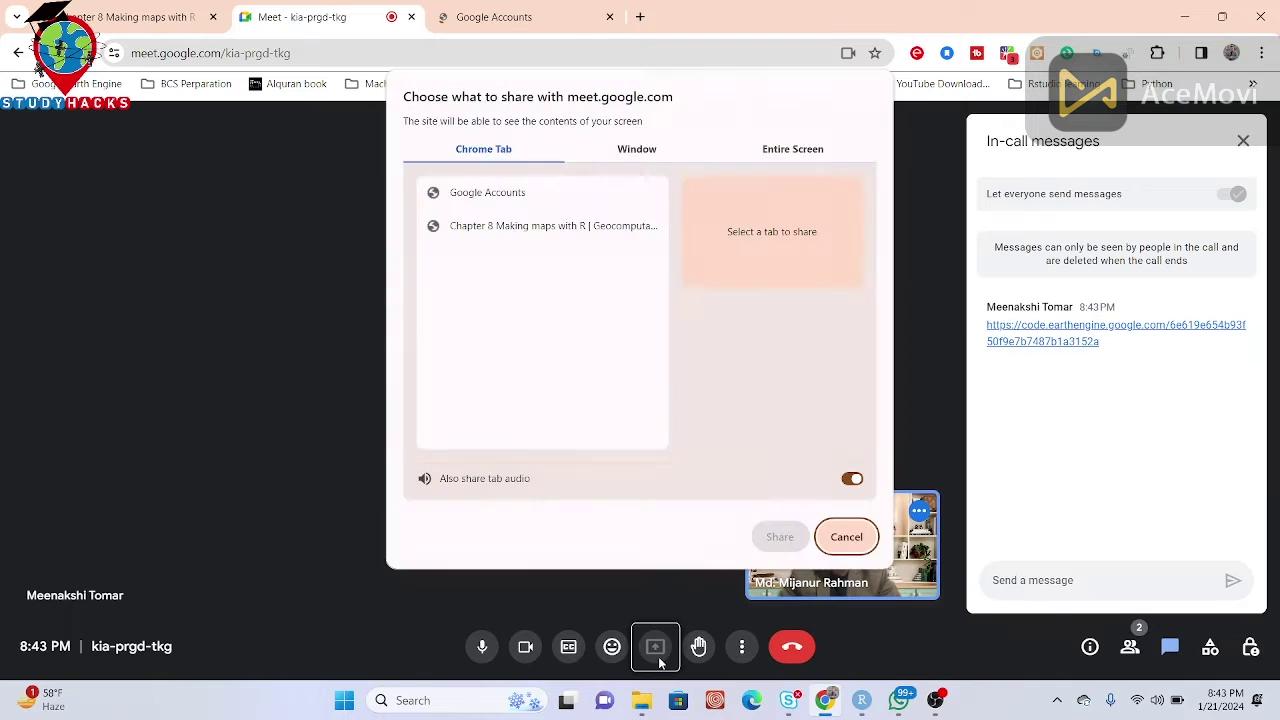
click(780, 148)
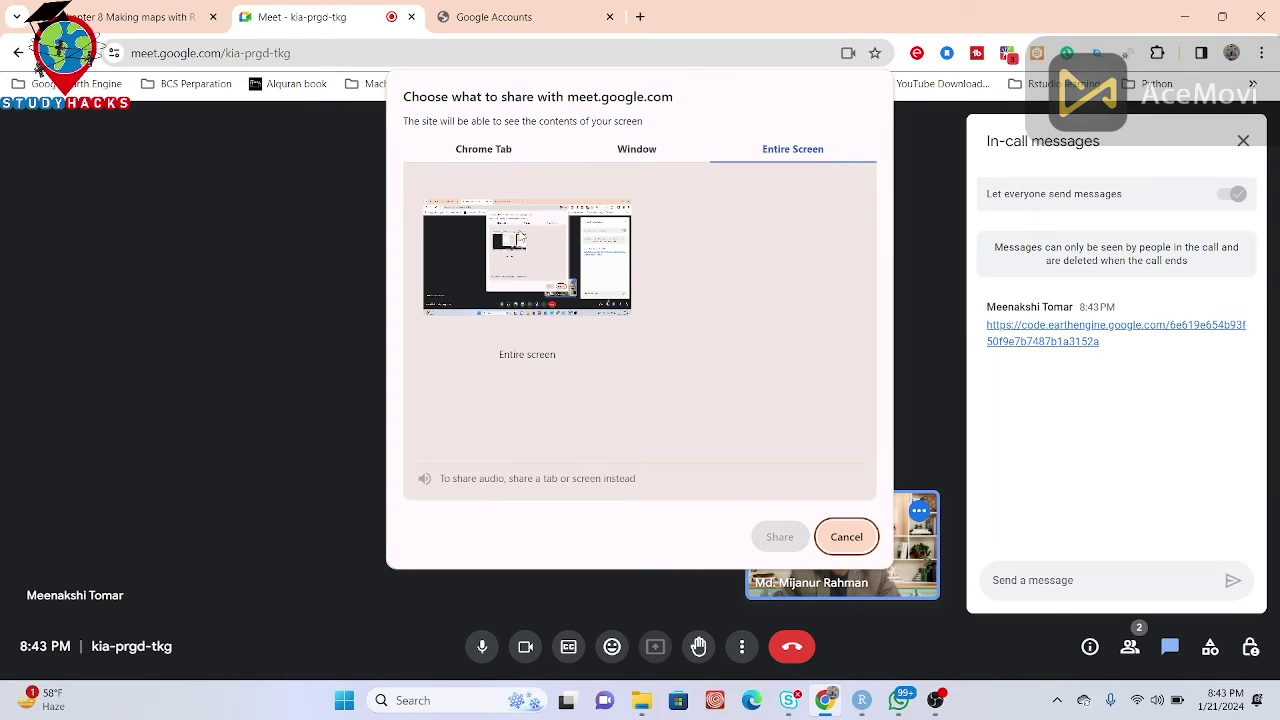
click(527, 268)
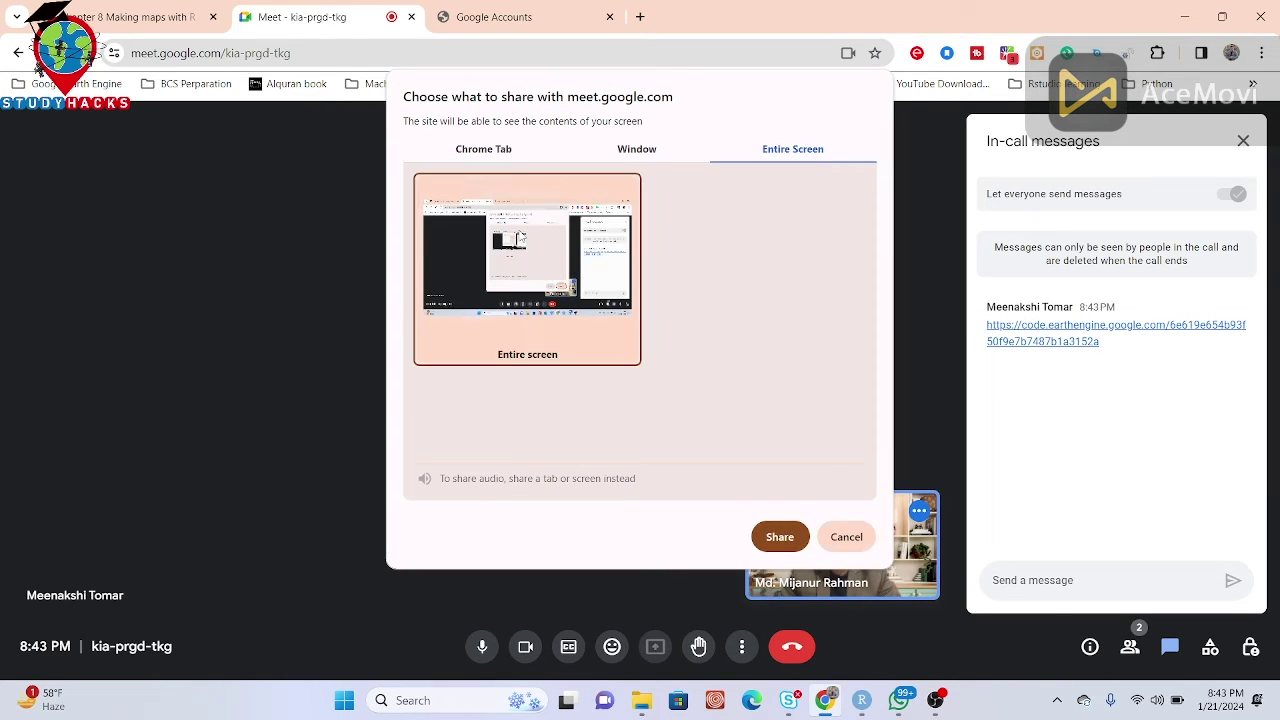
click(781, 536)
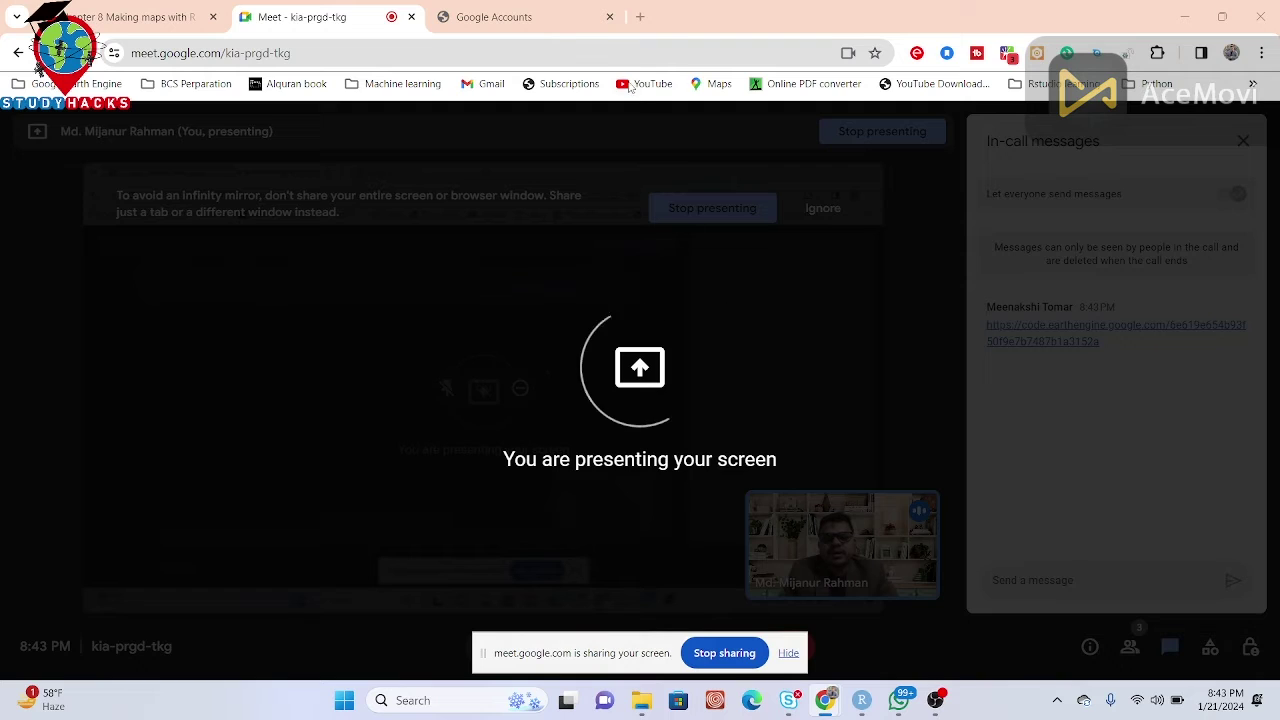
- Continue with the first listed Google account on the pending sign-in page
click(526, 20)
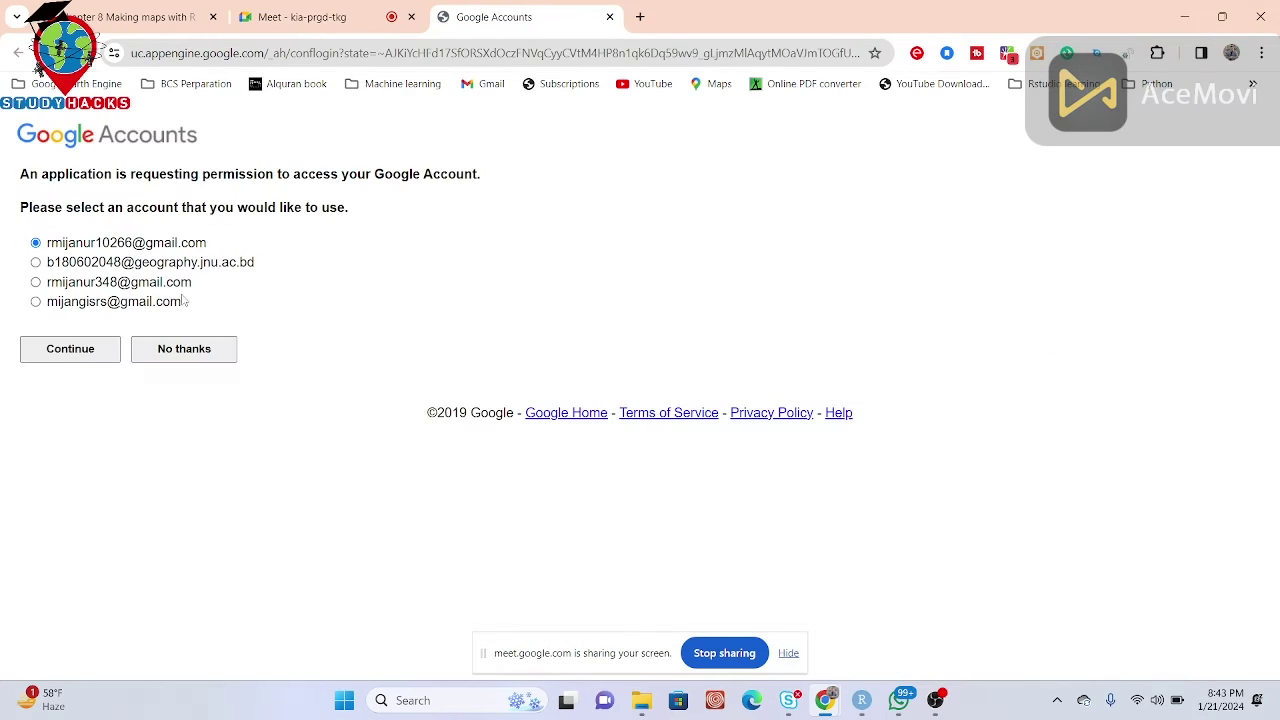
click(89, 346)
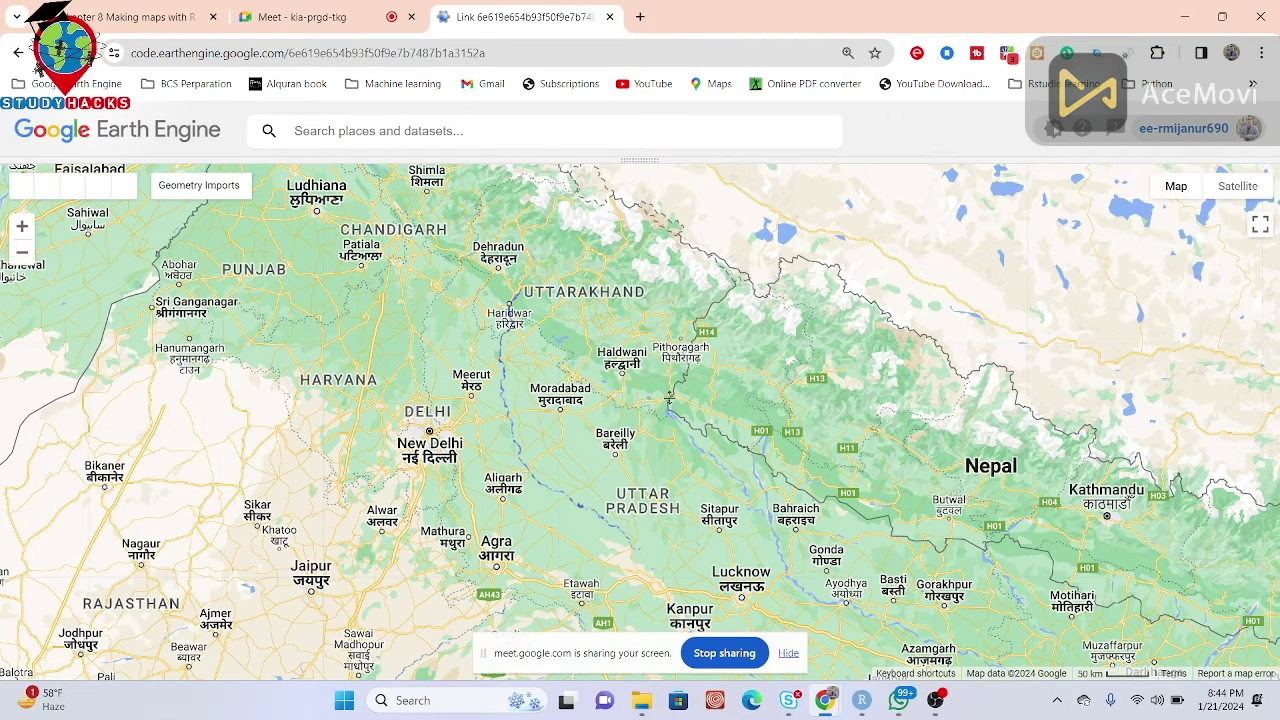
- Reveal the code editor, run the script to draw the buffered AOI, and enlarge the editor
drag(638, 162, 668, 397)
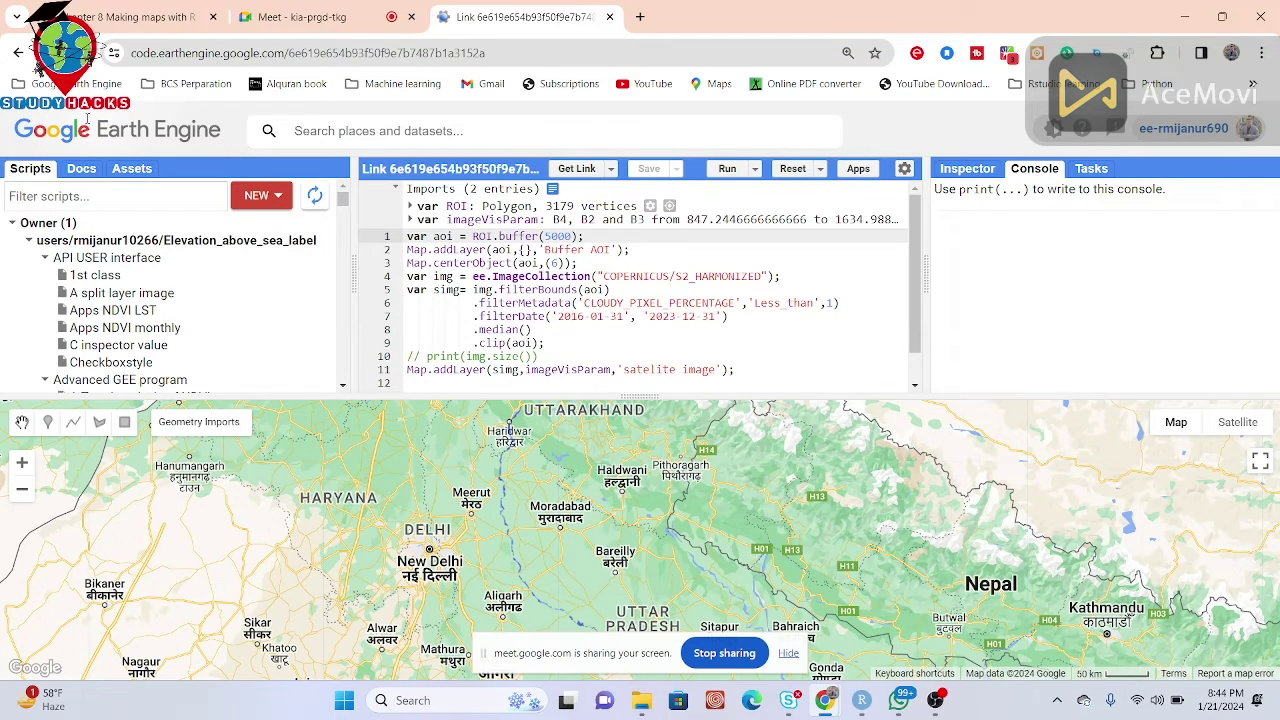
key(ctrl+Return)
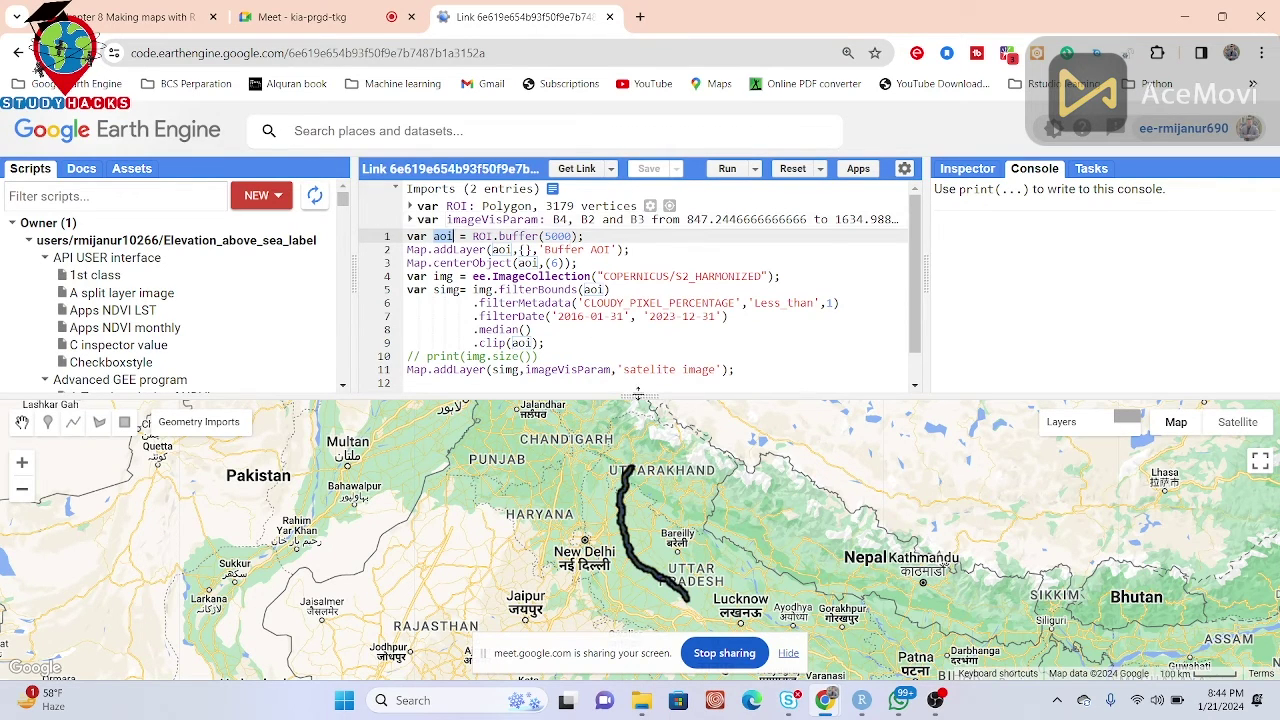
drag(640, 394, 645, 506)
click(479, 410)
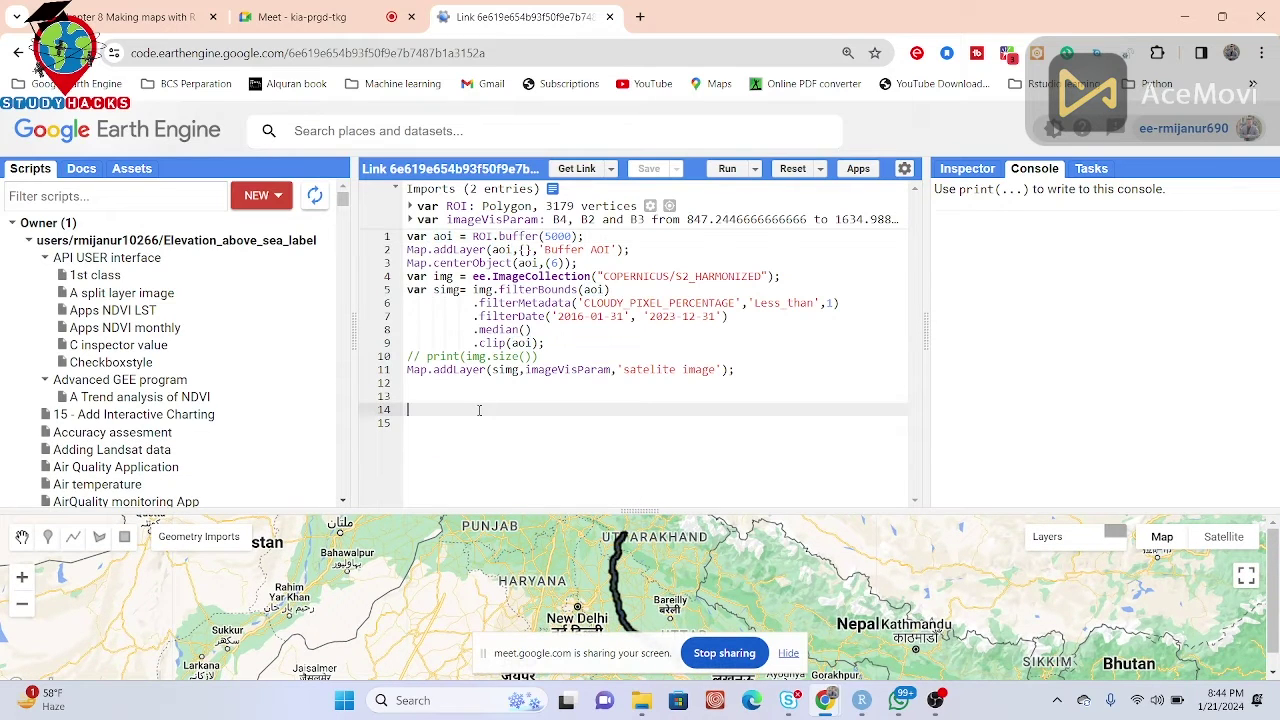
- Write Export.table.toDrive on line 14, then change it to Export.table.toAsset
text(Export.)
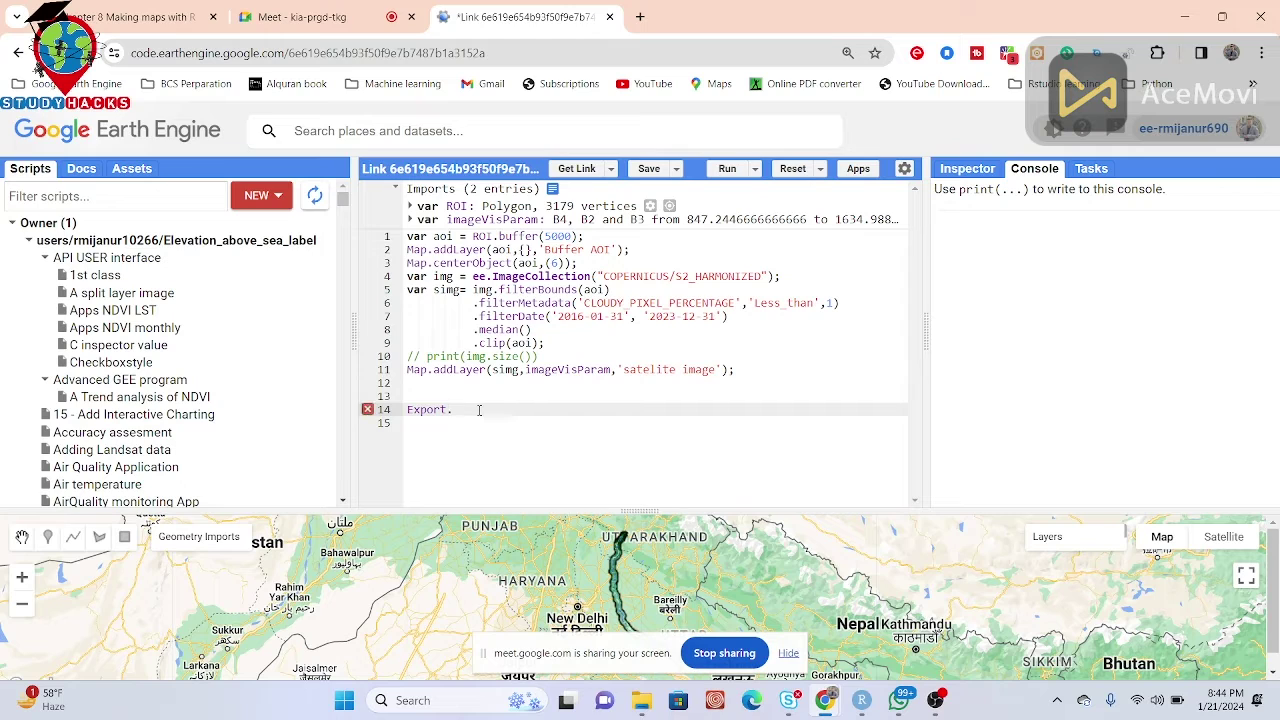
text(table)
text(.toDrive)
drag(492, 409, 555, 409)
click(133, 169)
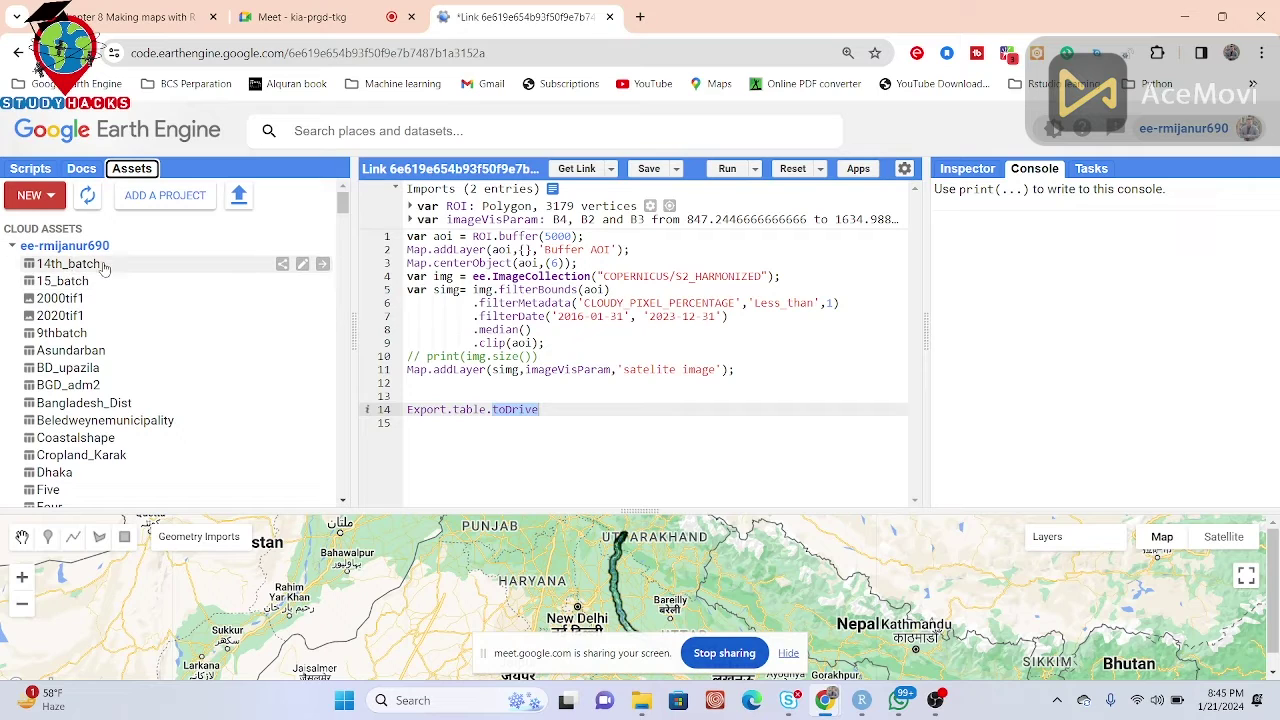
click(540, 409)
key(BackSpace)
key(BackSpace)
key(BackSpace)
key(BackSpace)
key(BackSpace)
text(Asset)
key(BackSpace)
text(t)
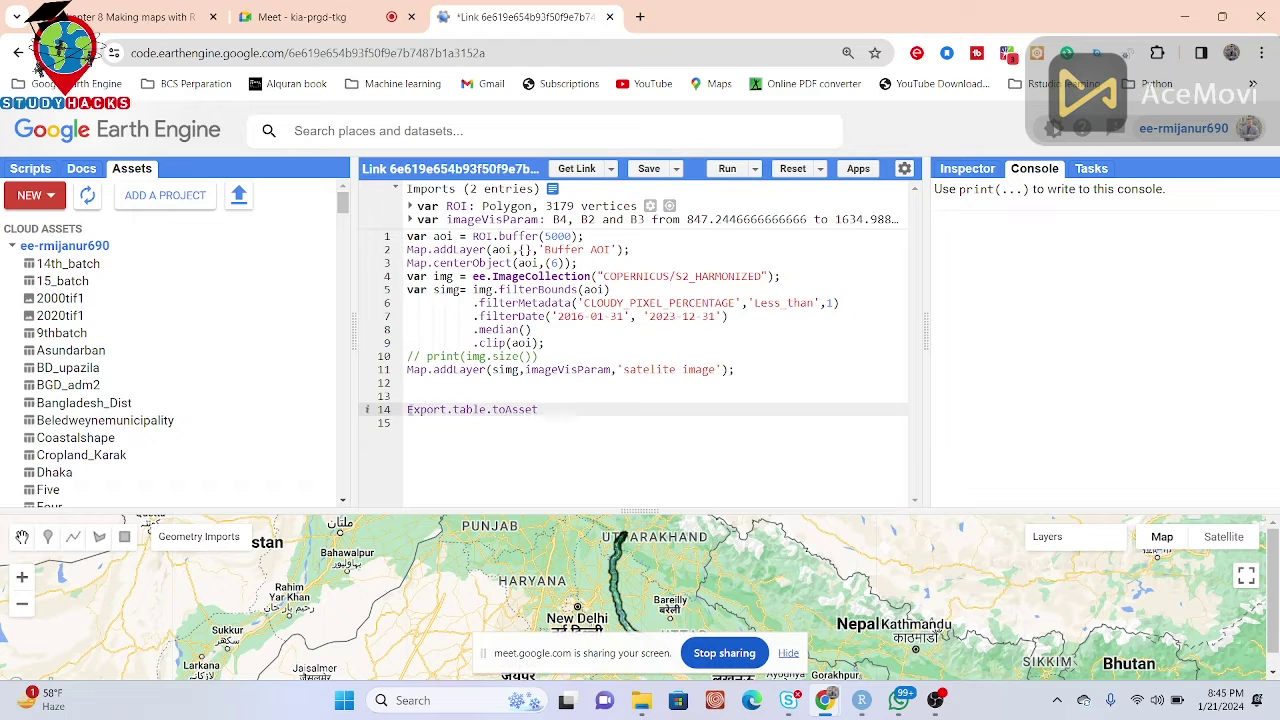
drag(407, 409, 545, 410)
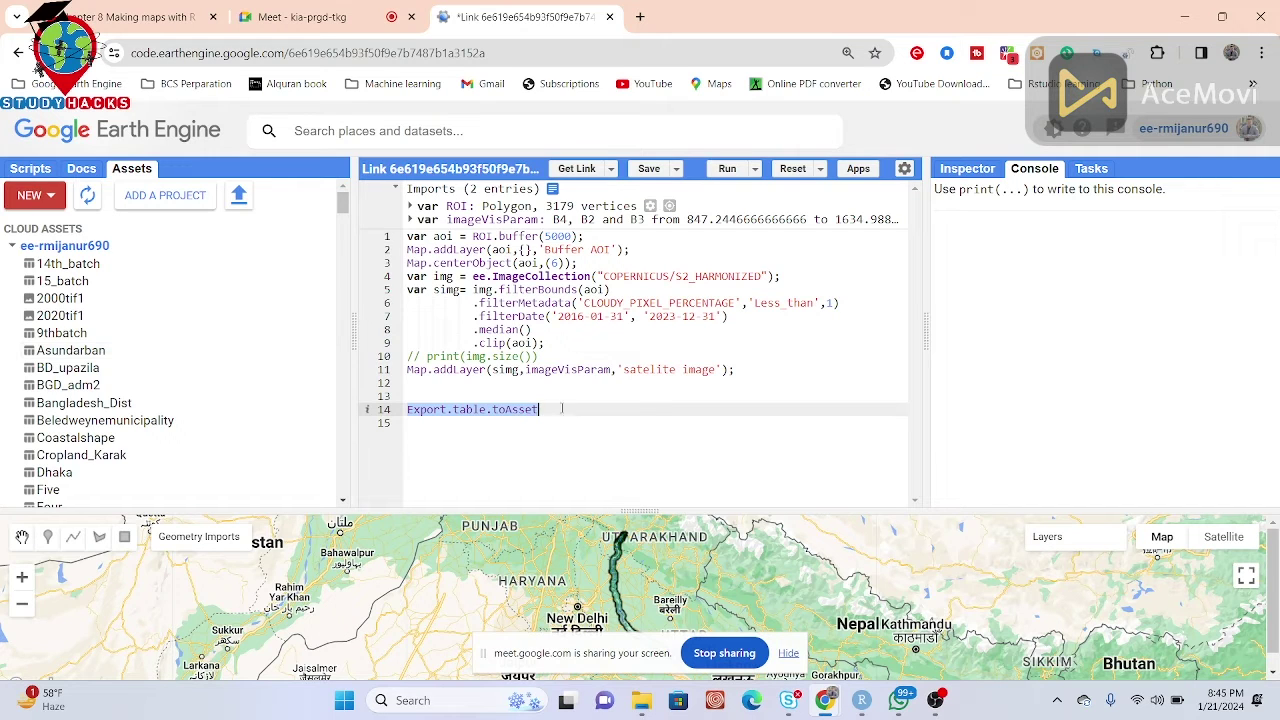
- Give the toAsset call a { } parameter object with 'collection:' on its own line
click(540, 409)
text(()
click(597, 466)
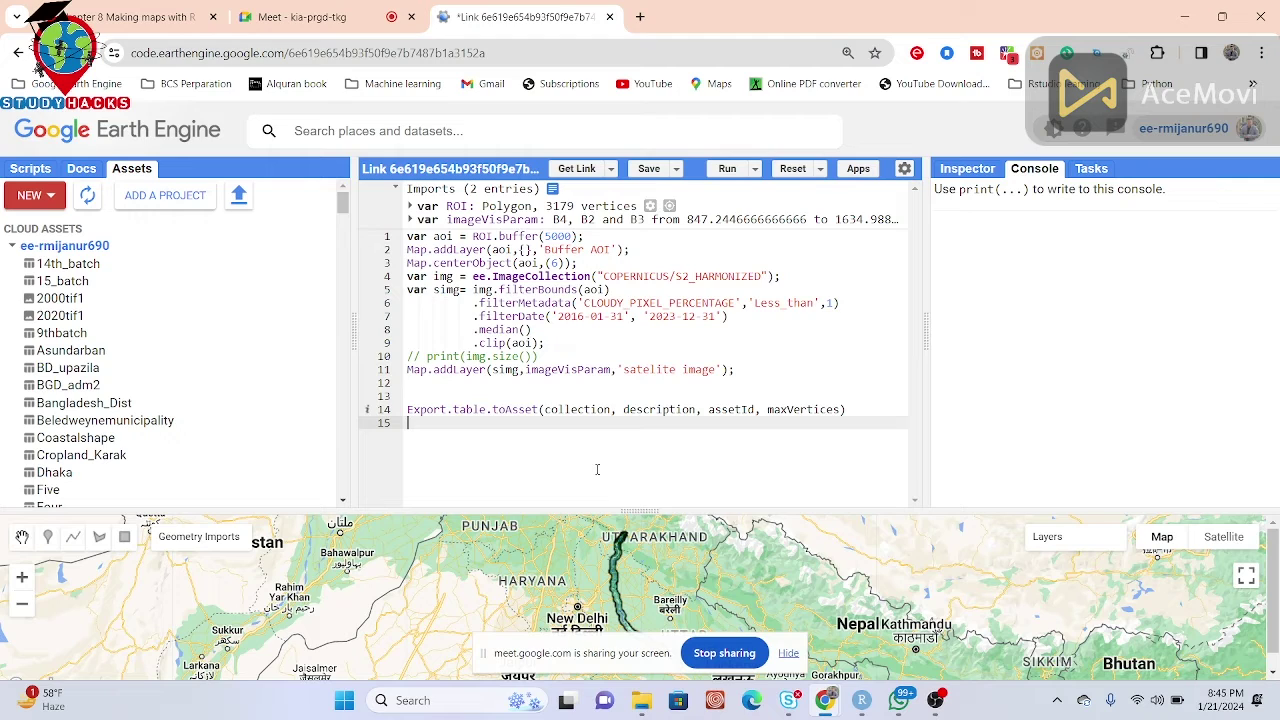
click(545, 410)
text({)
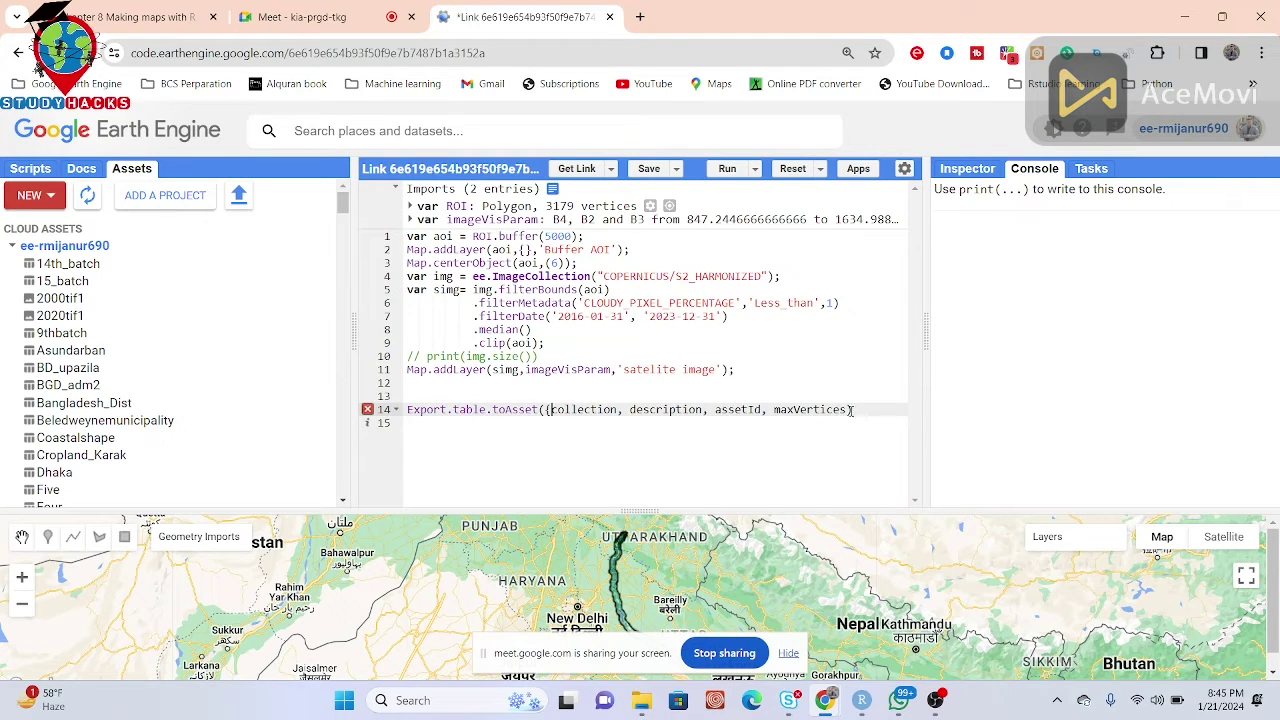
click(849, 409)
text(})
click(548, 409)
key(Return)
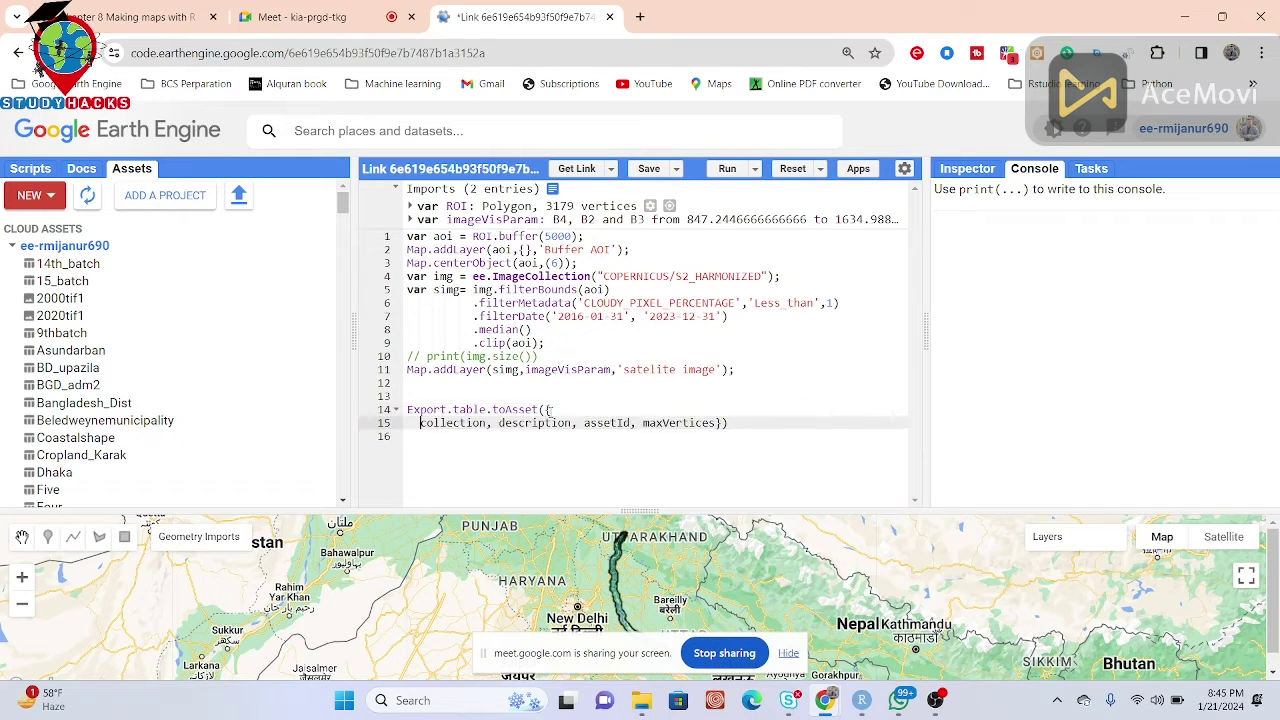
key(Right)
text(:)
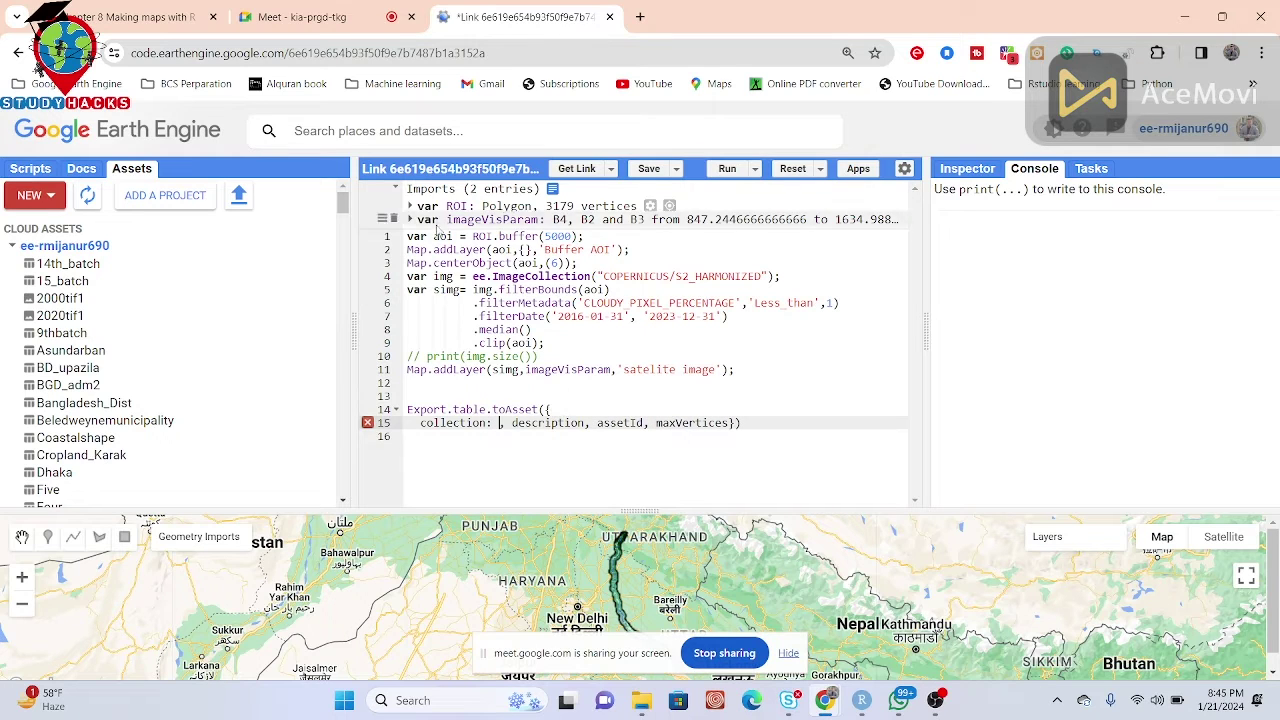
- Comment out the draft export lines 13–15
click(440, 237)
click(408, 250)
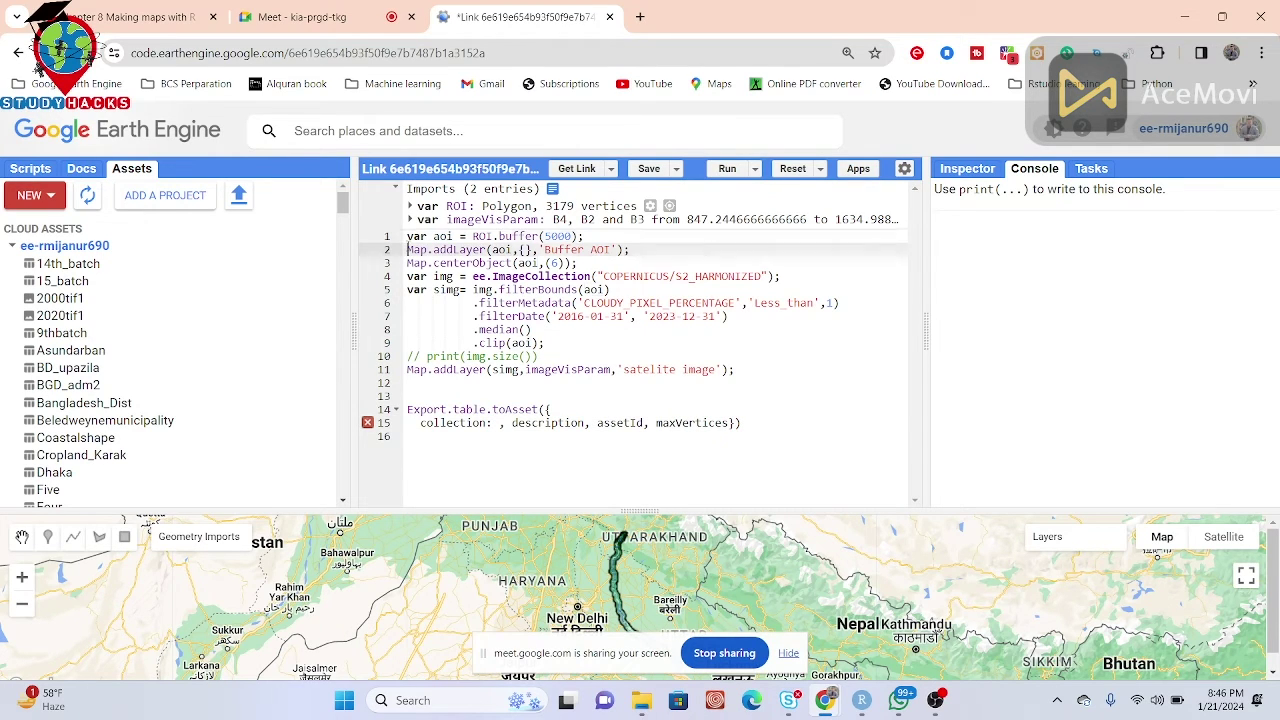
drag(410, 400, 747, 424)
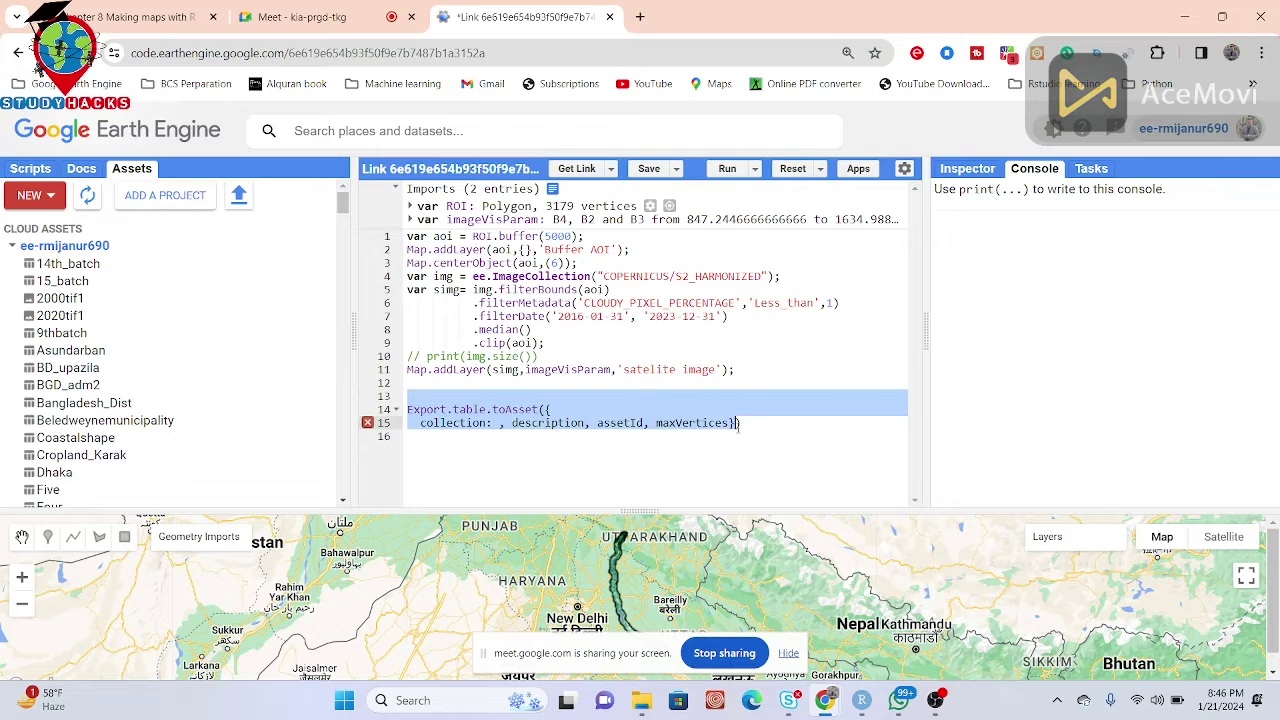
key(ctrl+slash)
- Add print(aoi) on line 2 and run the script to print the buffered polygon
click(408, 250)
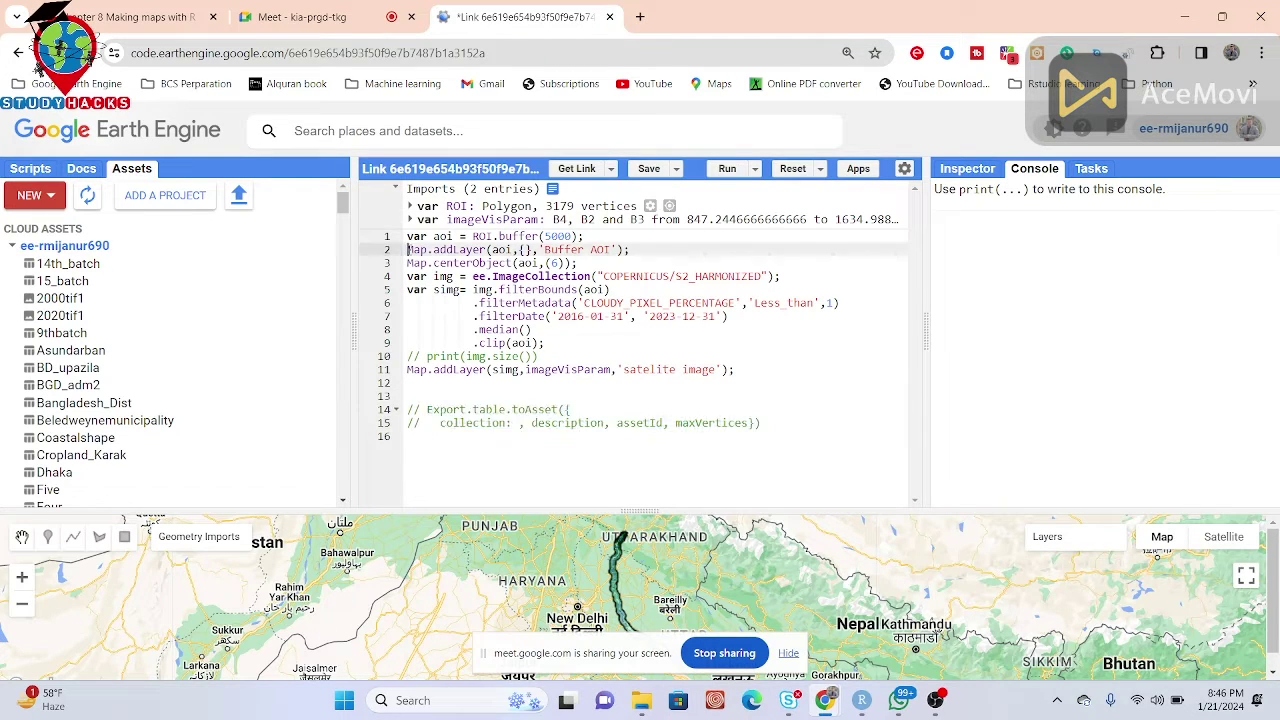
key(Return)
key(Up)
text(print()
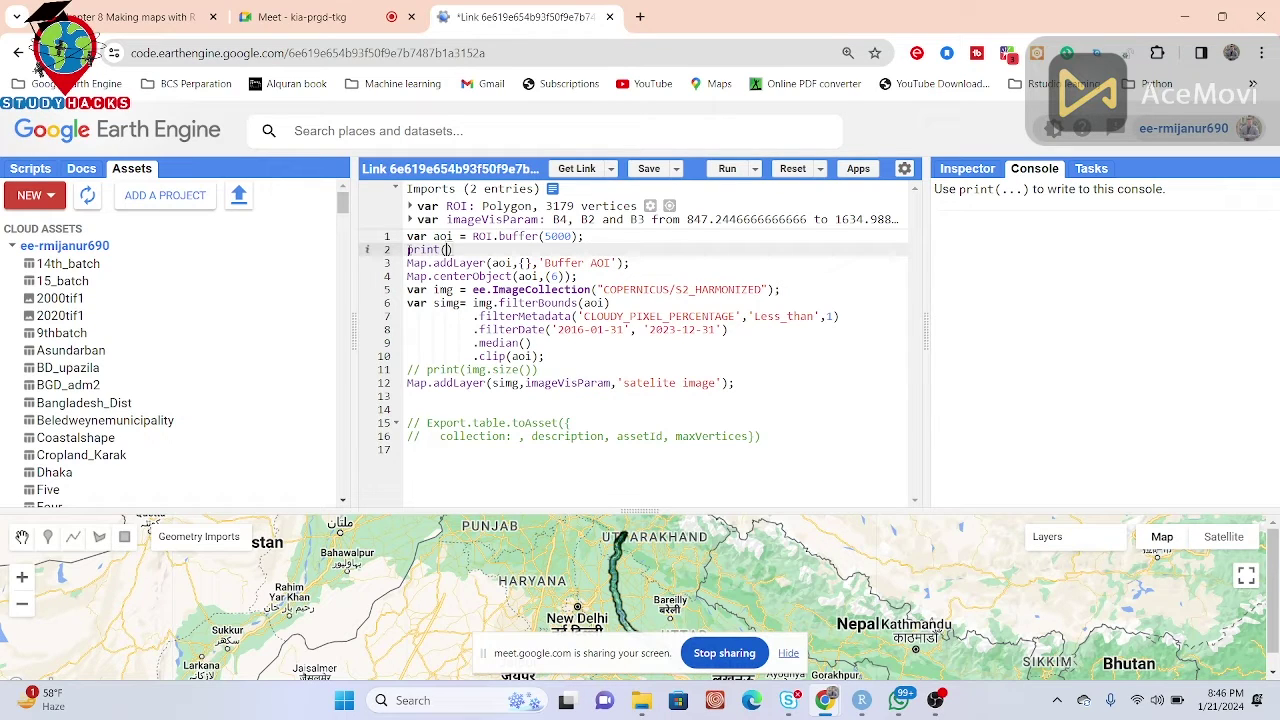
text(aoi)
key(ctrl+Return)
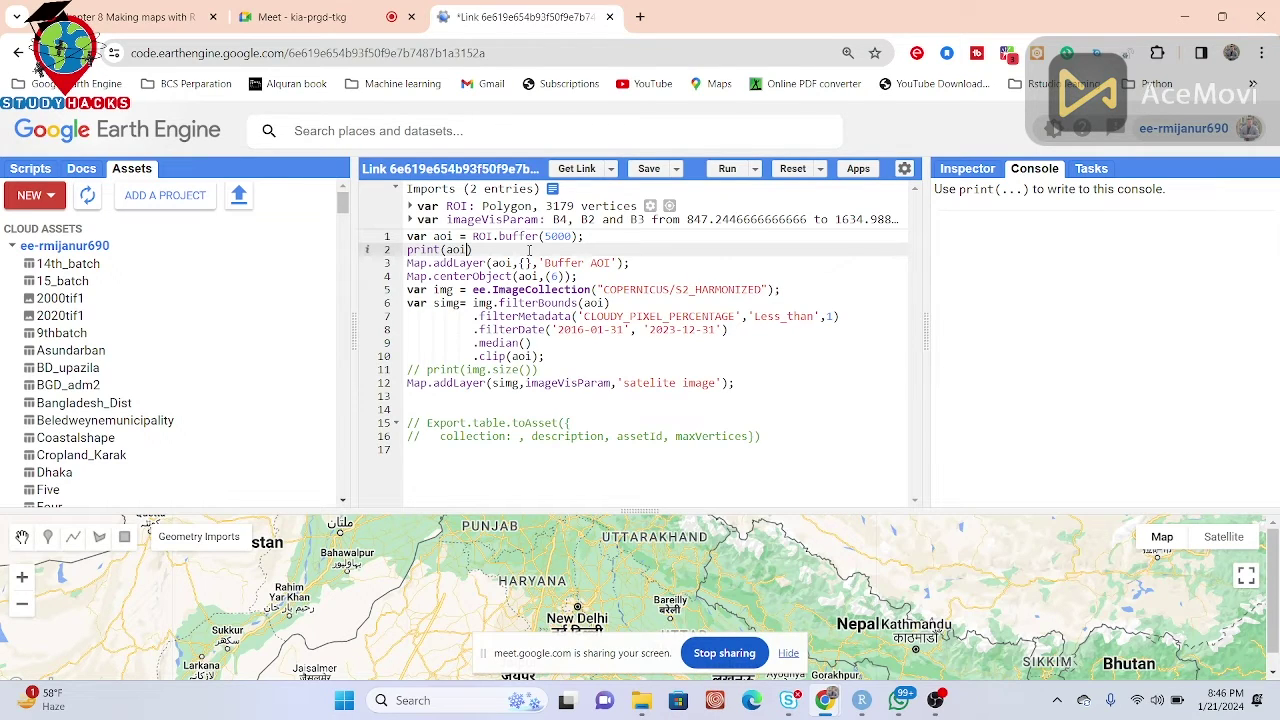
key(ctrl+Return)
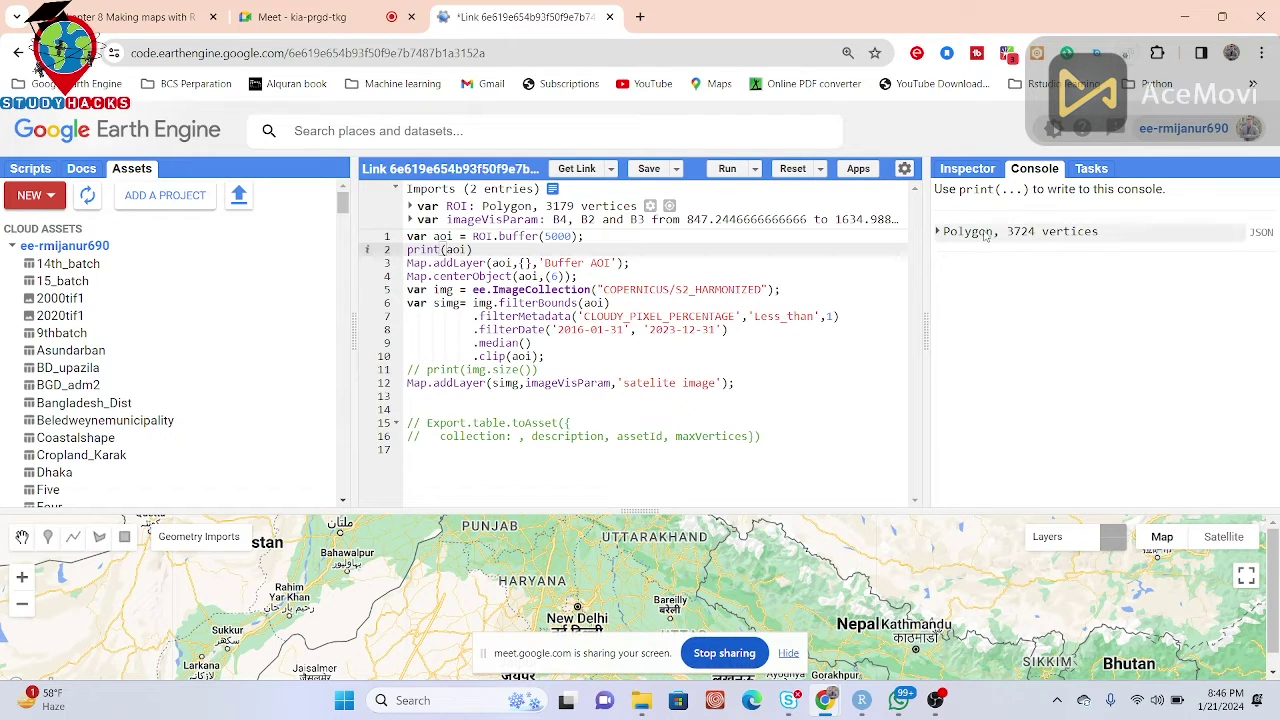
- Expand and collapse the 3724-vertex polygon in the console, then select 'collection' in the export comment
click(1034, 236)
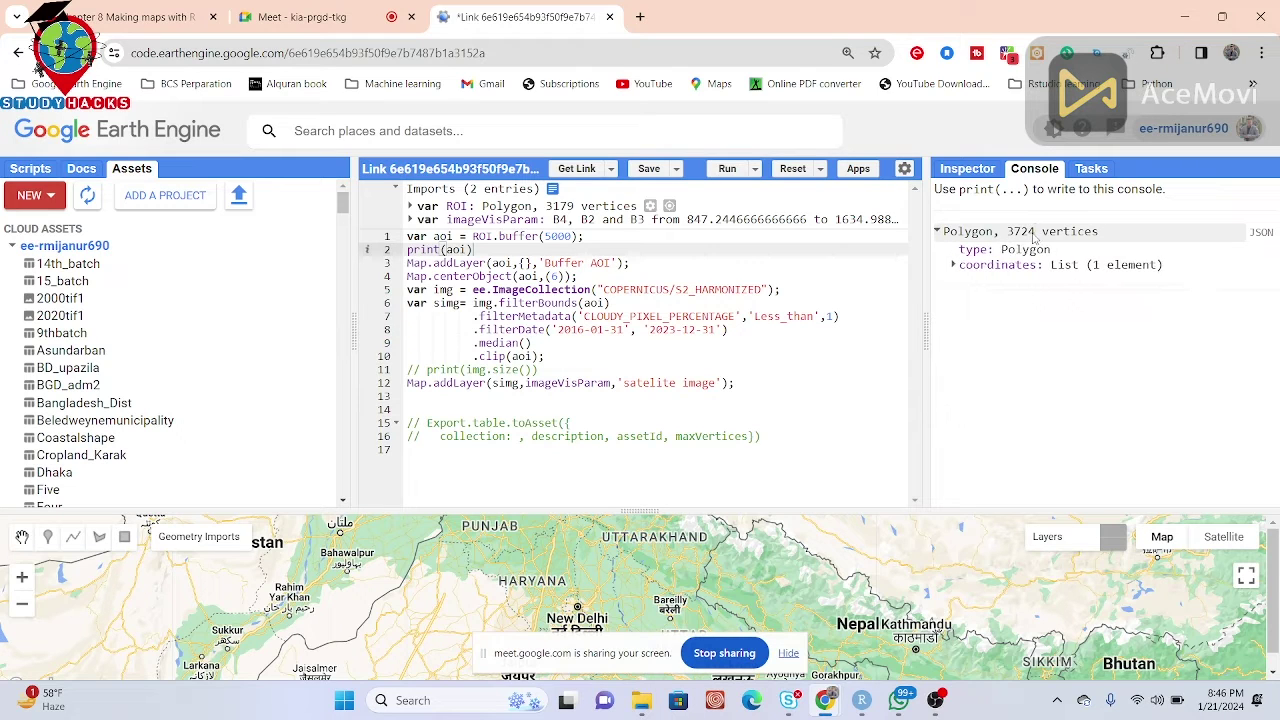
click(945, 236)
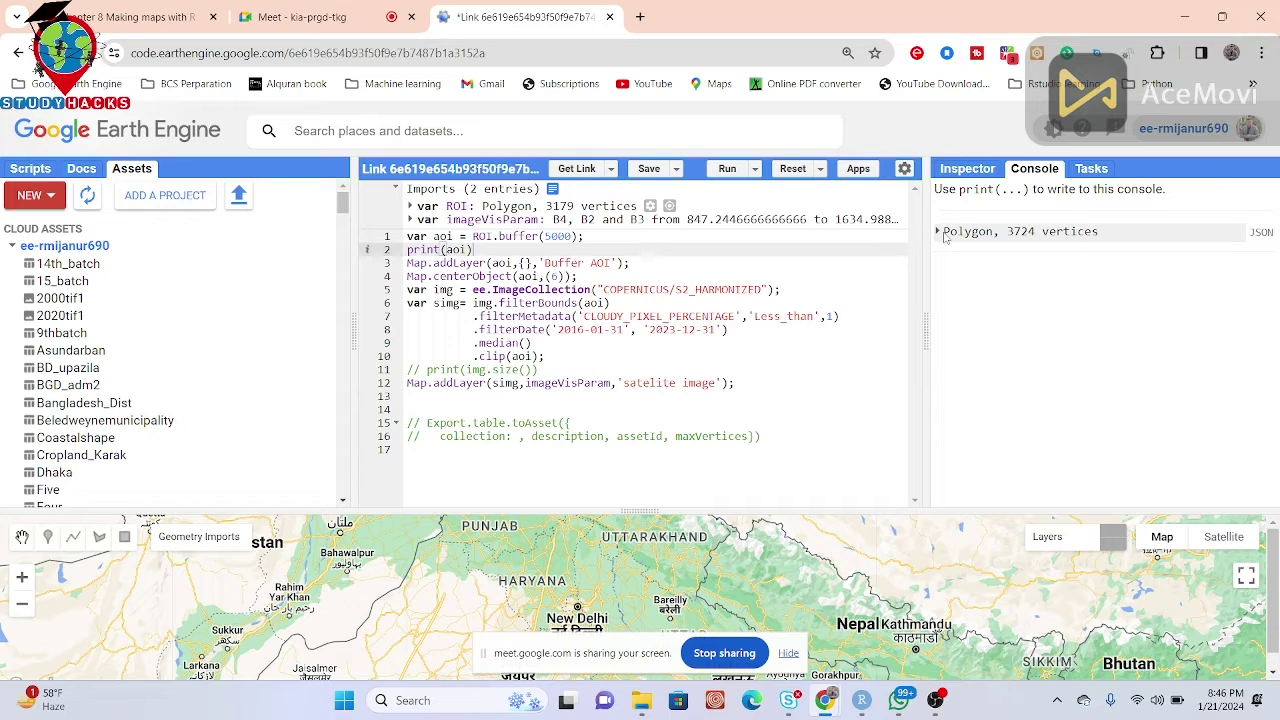
double_click(480, 437)
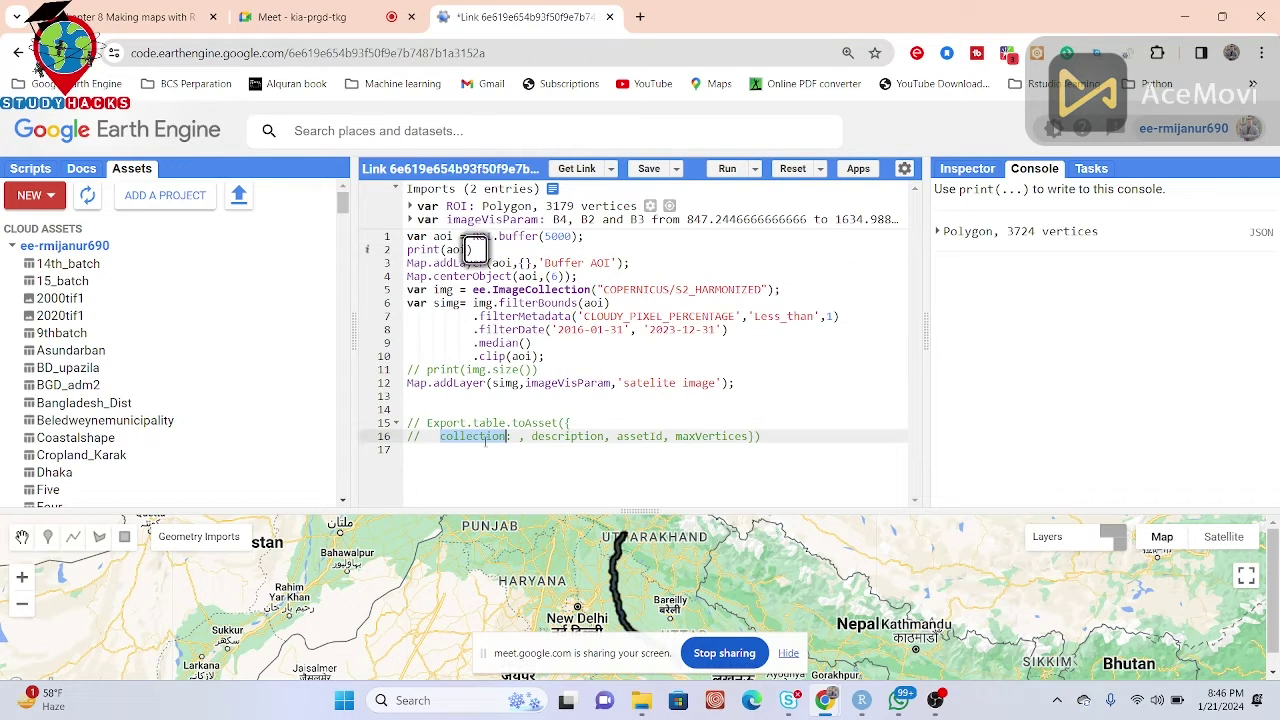
- Add var col = ee.FeatureCollection([aoi]) above the export comment
click(439, 403)
key(Return)
text(var col = ee.FeatureCollection([)
click(437, 236)
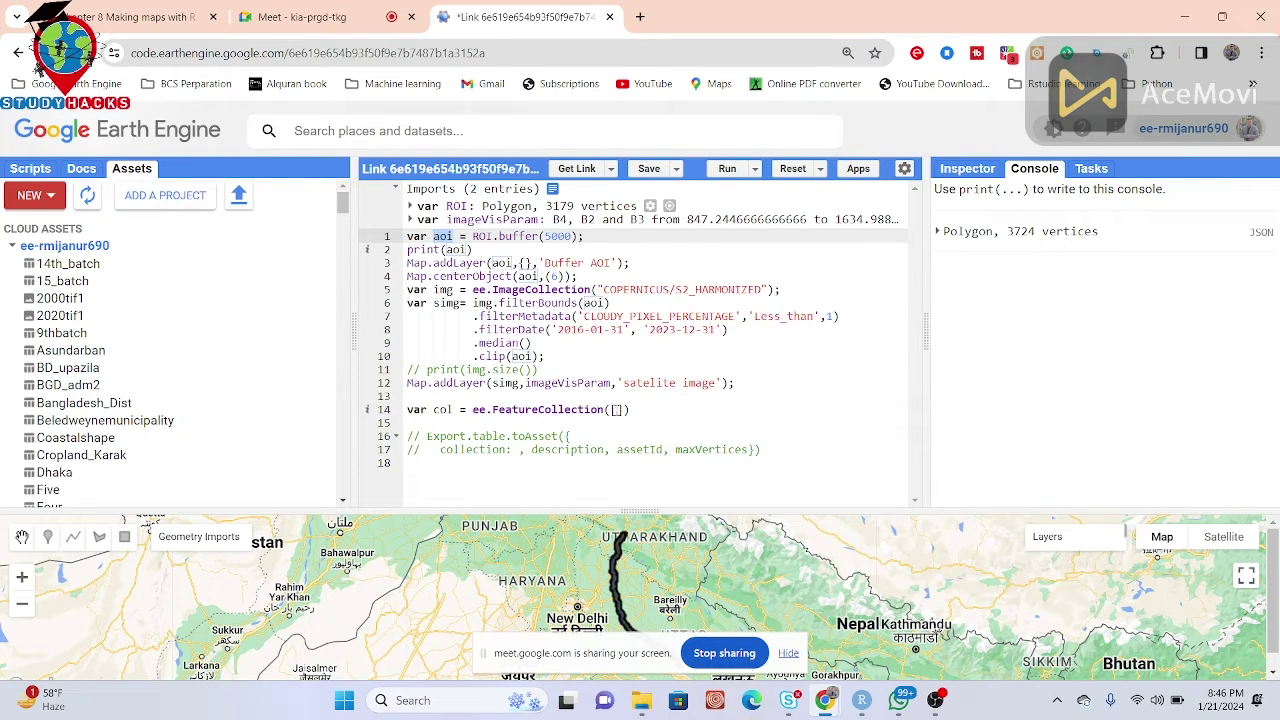
click(617, 409)
text(aoi)
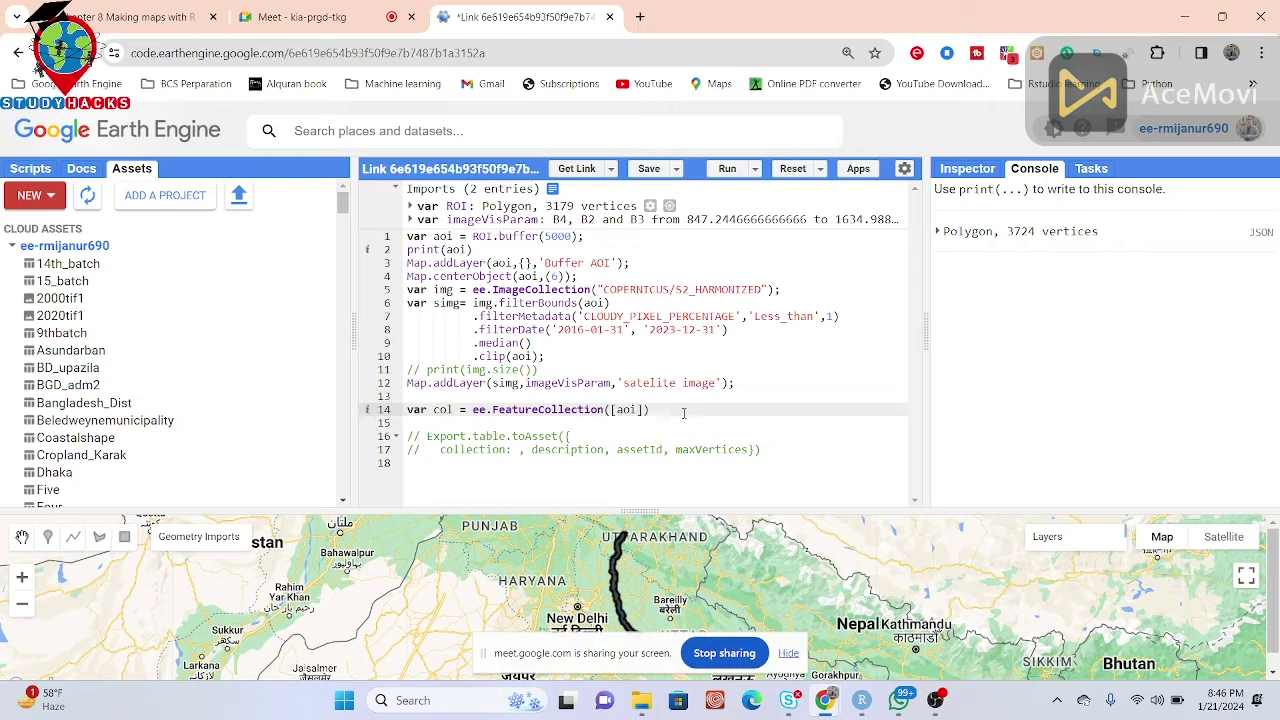
- Add print(col) below it and run the script to print the collection
click(684, 412)
key(Return)
key(Return)
text(print(col)
key(ctrl+Return)
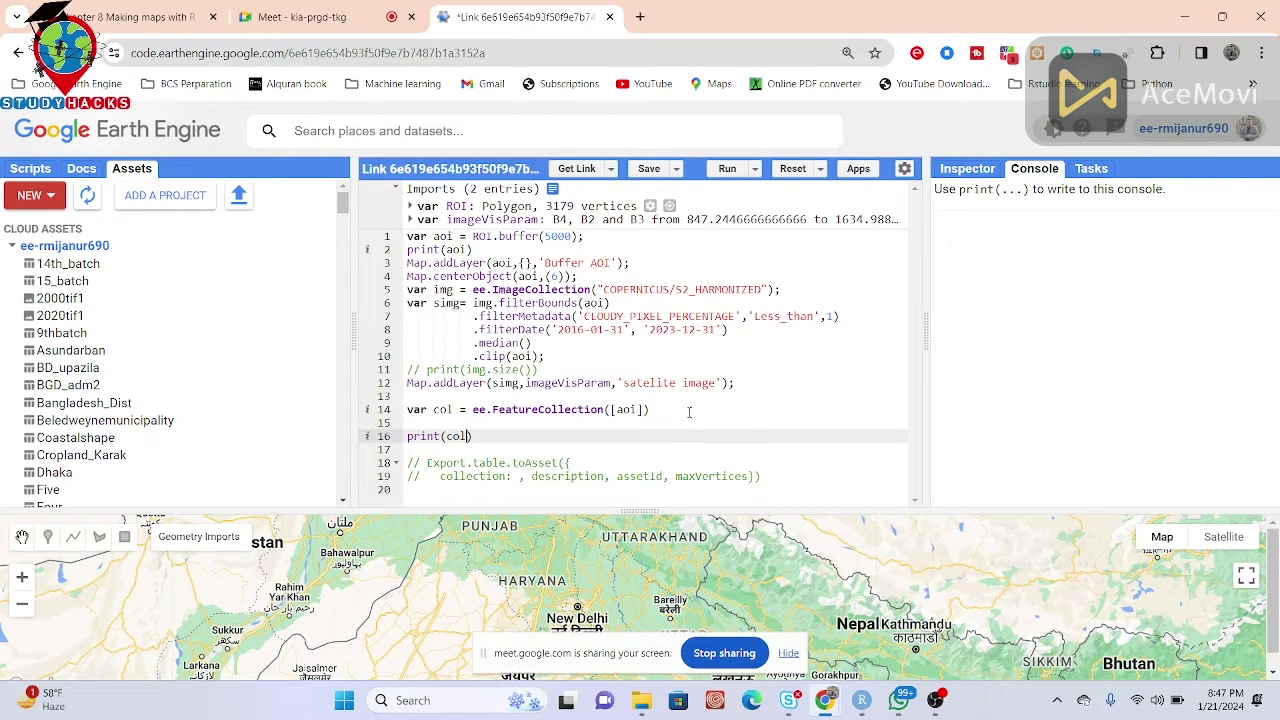
key(ctrl+Return)
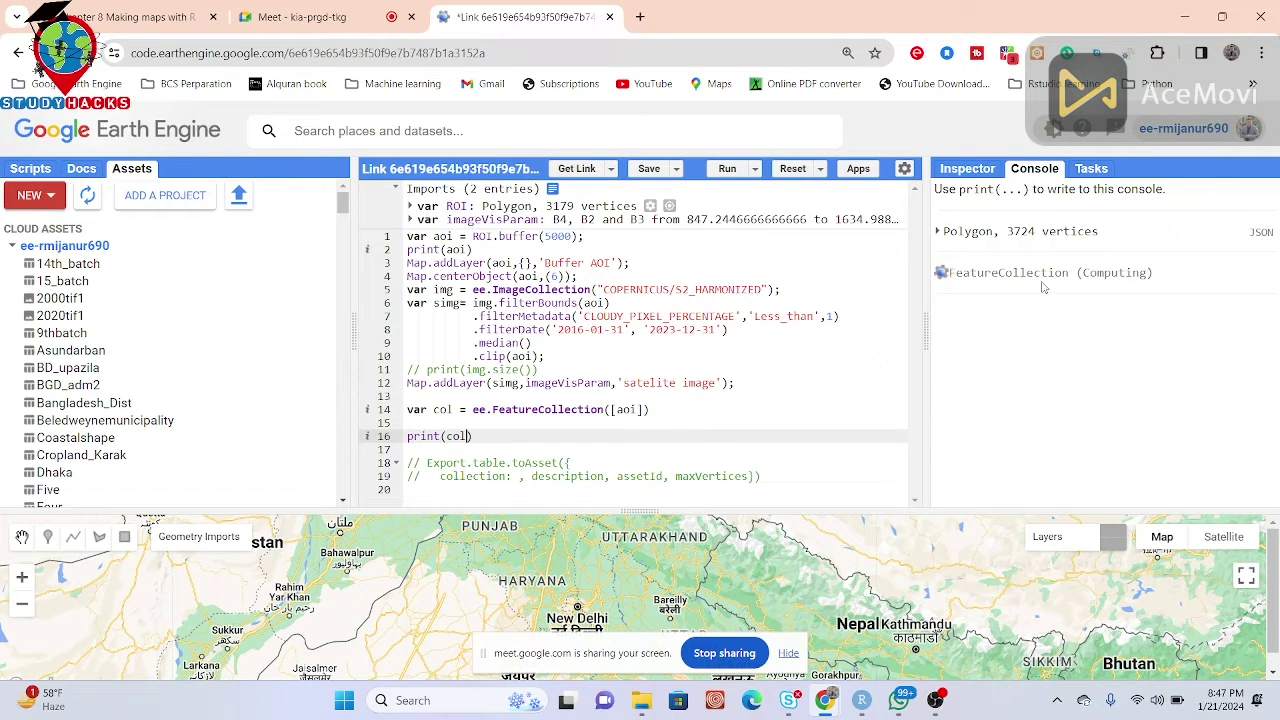
- Uncomment the two Export.table.toAsset lines
double_click(484, 478)
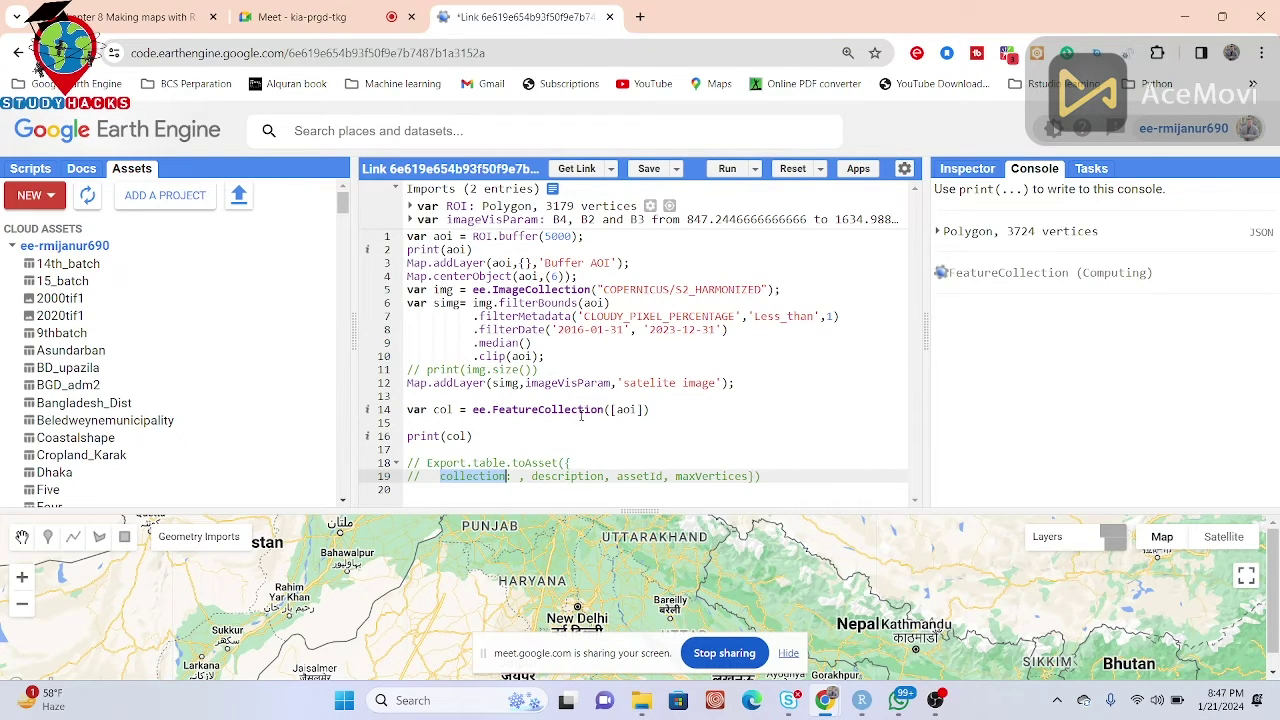
drag(787, 476, 372, 468)
key(ctrl+slash)
- Set the export's collection to col and its description to 'River_in'
click(498, 476)
double_click(442, 410)
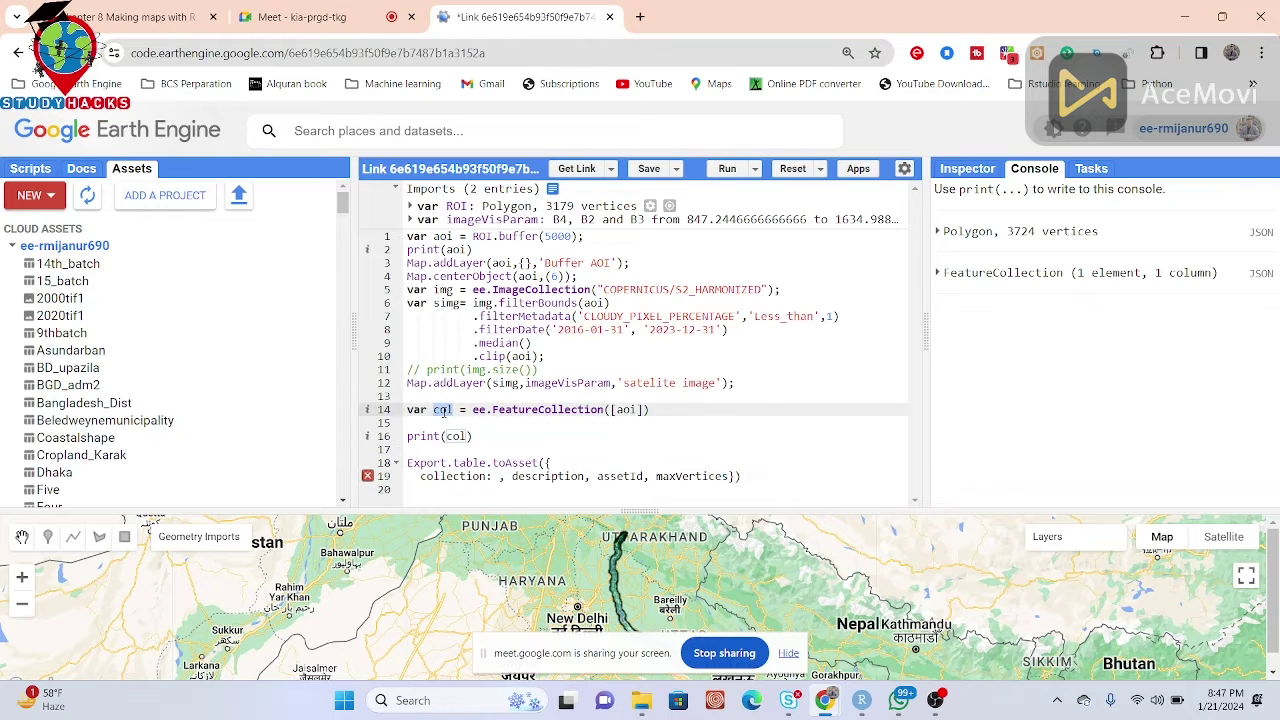
key(ctrl+c)
click(493, 476)
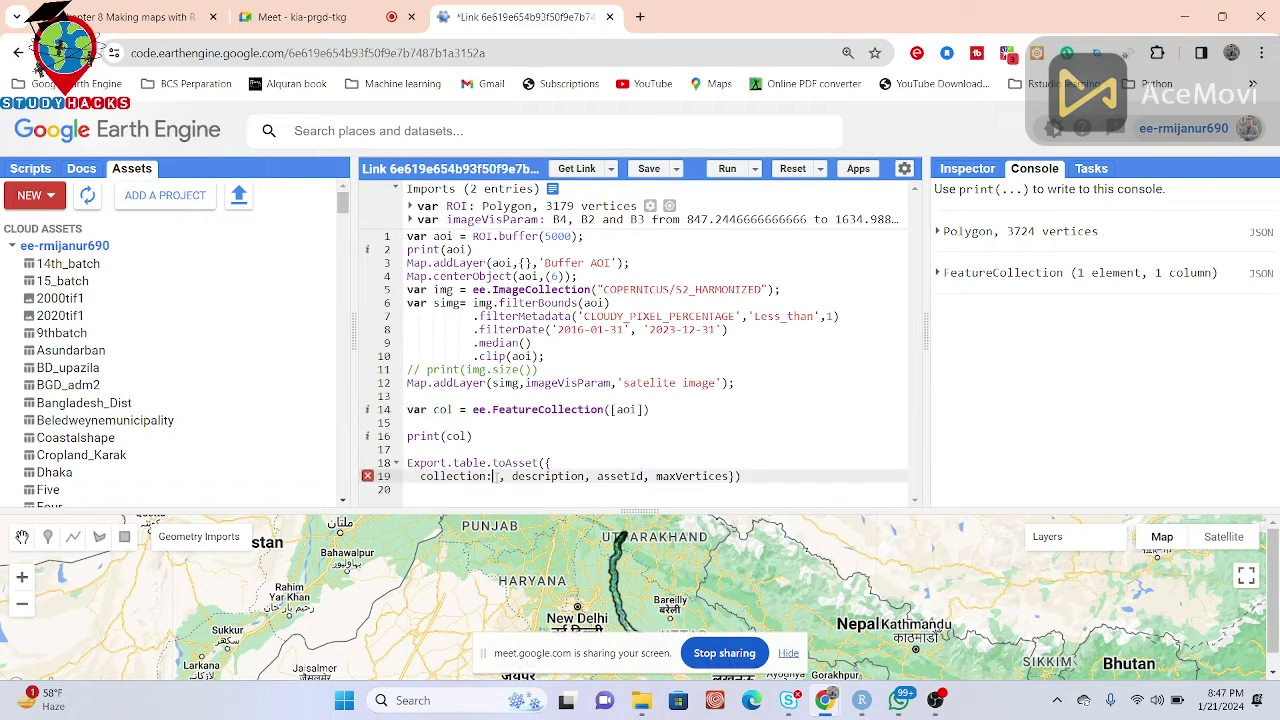
key(ctrl+v)
key(Right)
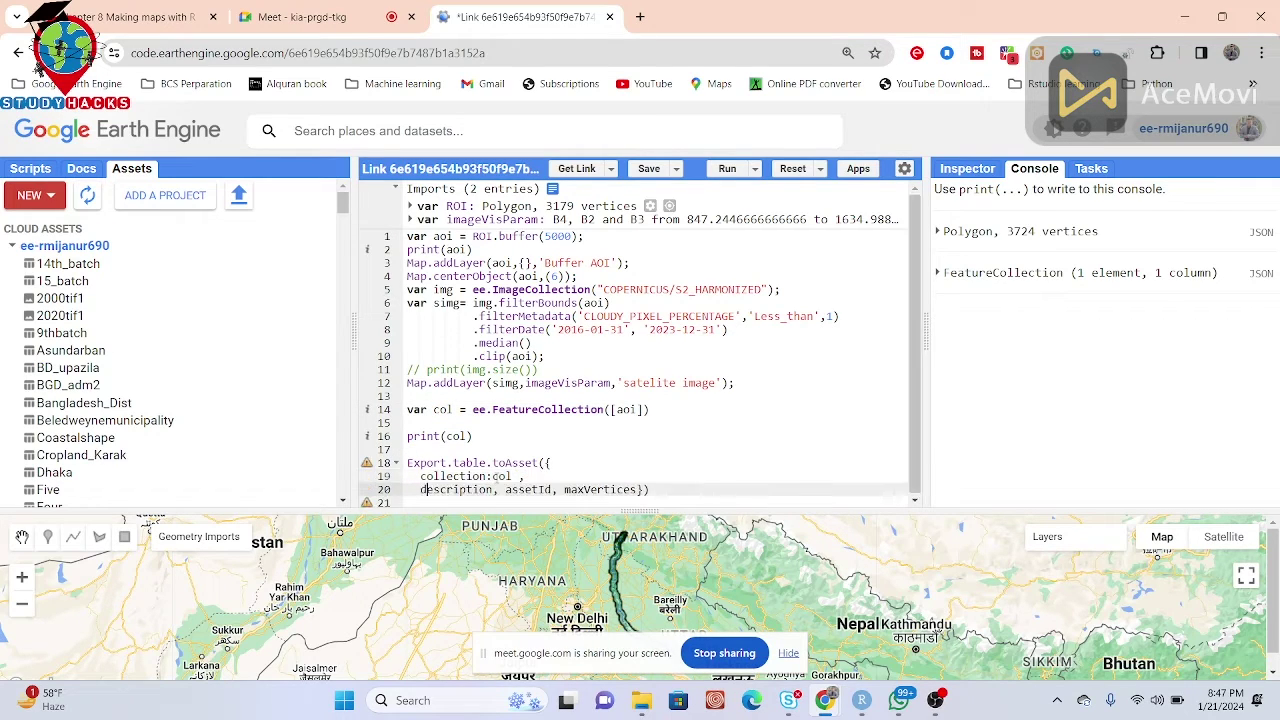
key(Right)
key(Right)
key(Right)
key(Right)
text(:')
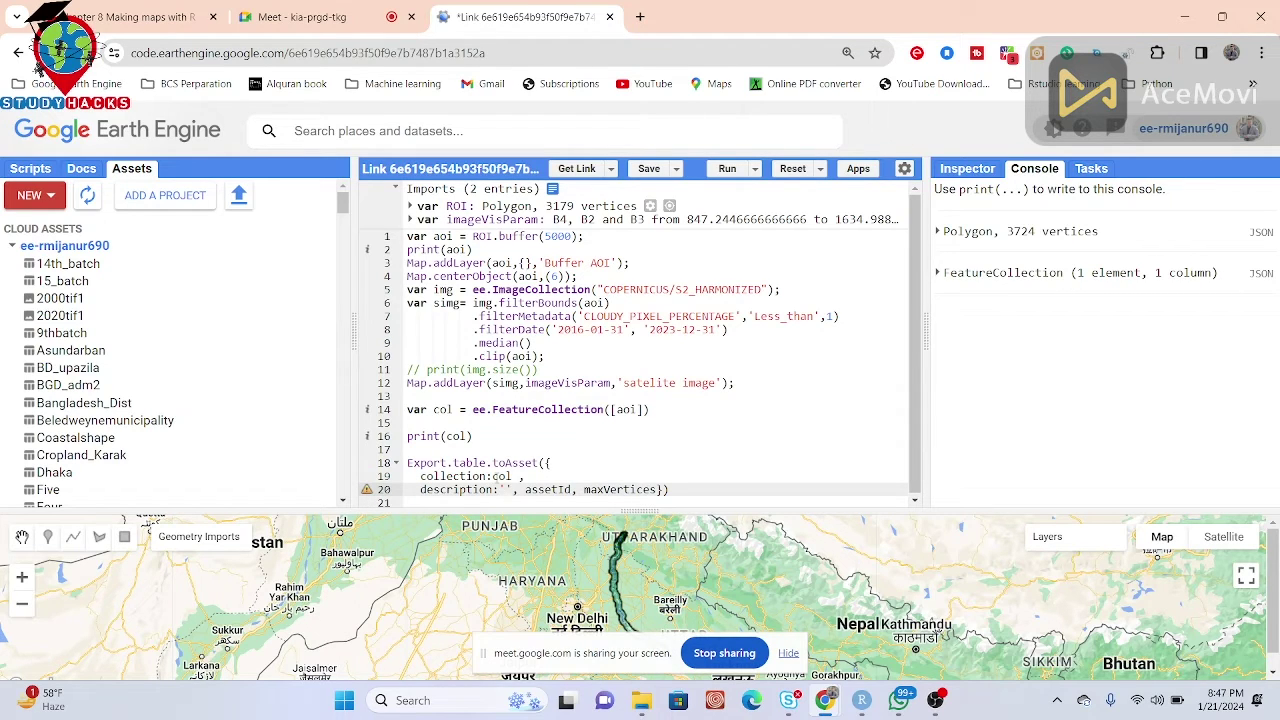
text(River_)
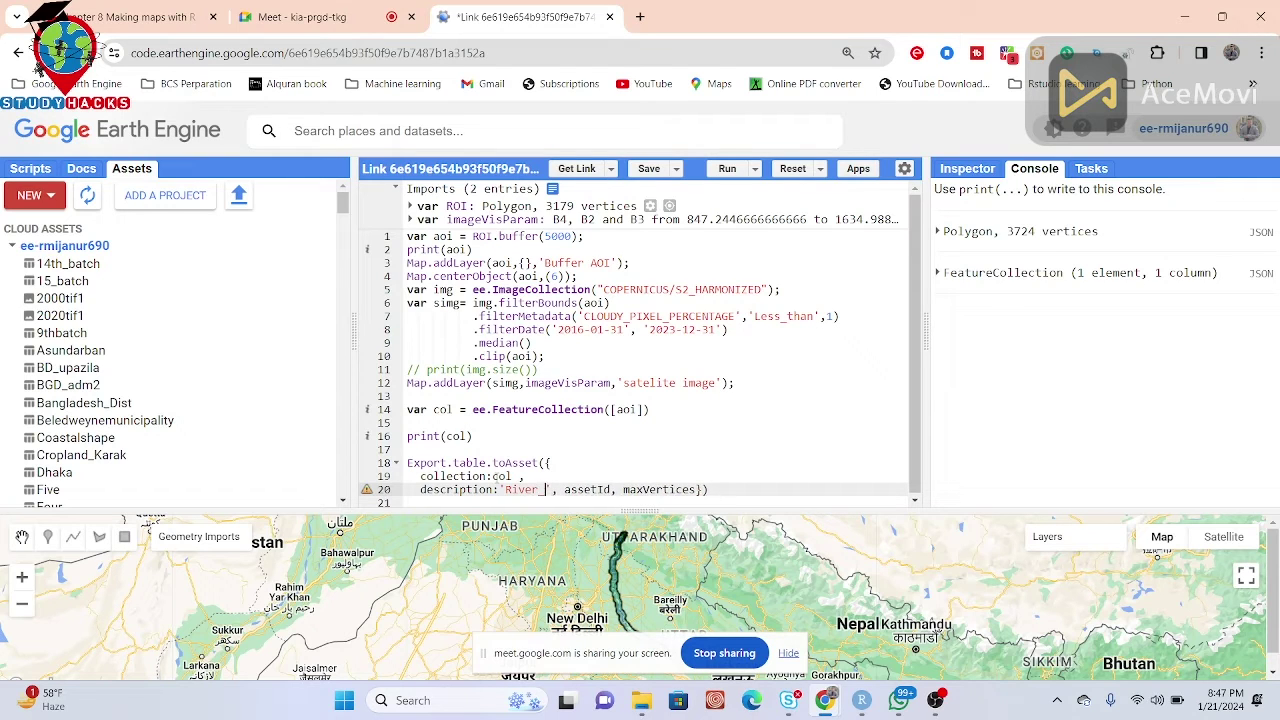
text(in)
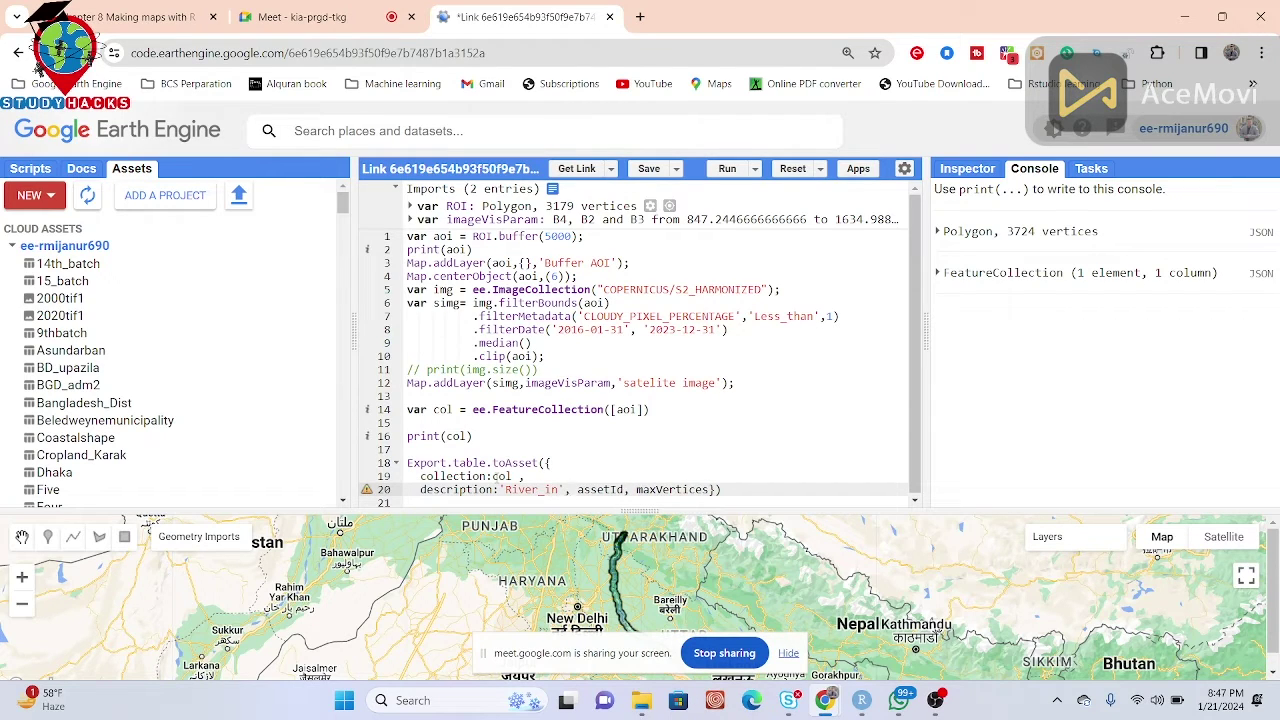
- Delete the unused assetId and maxVertices parameters and rerun the script
drag(565, 489, 709, 489)
key(BackSpace)
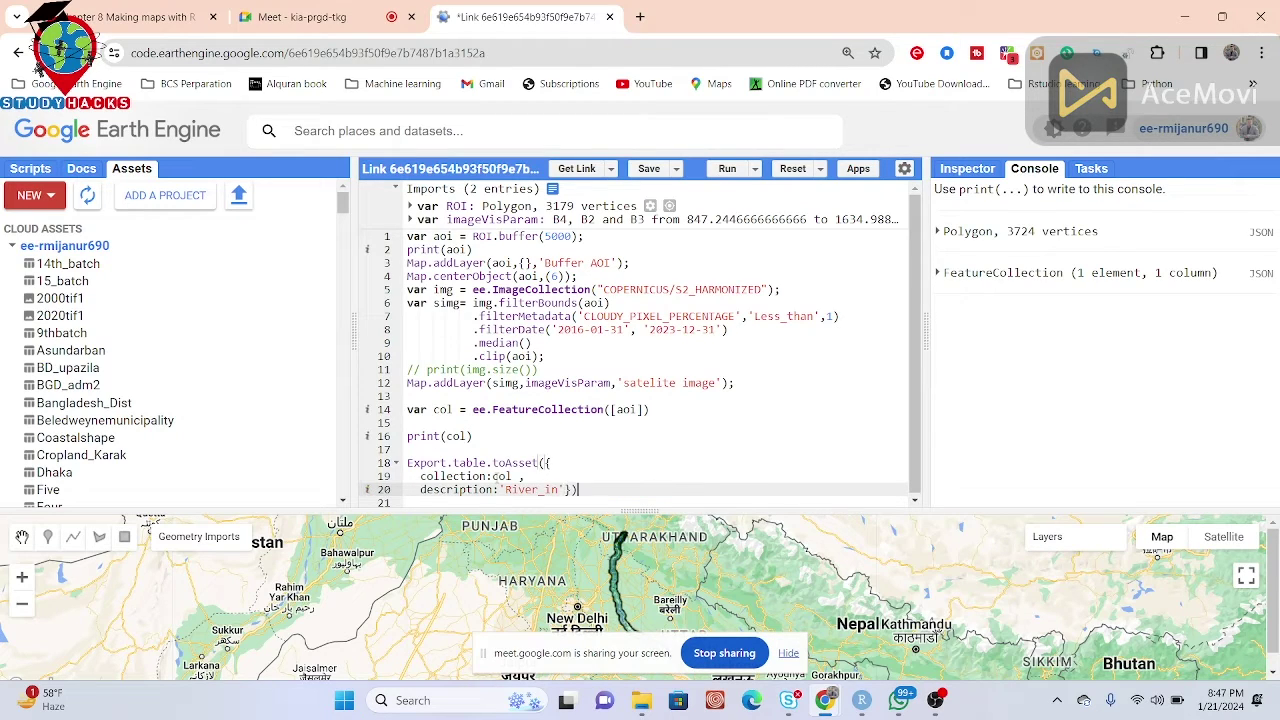
key(ctrl+Return)
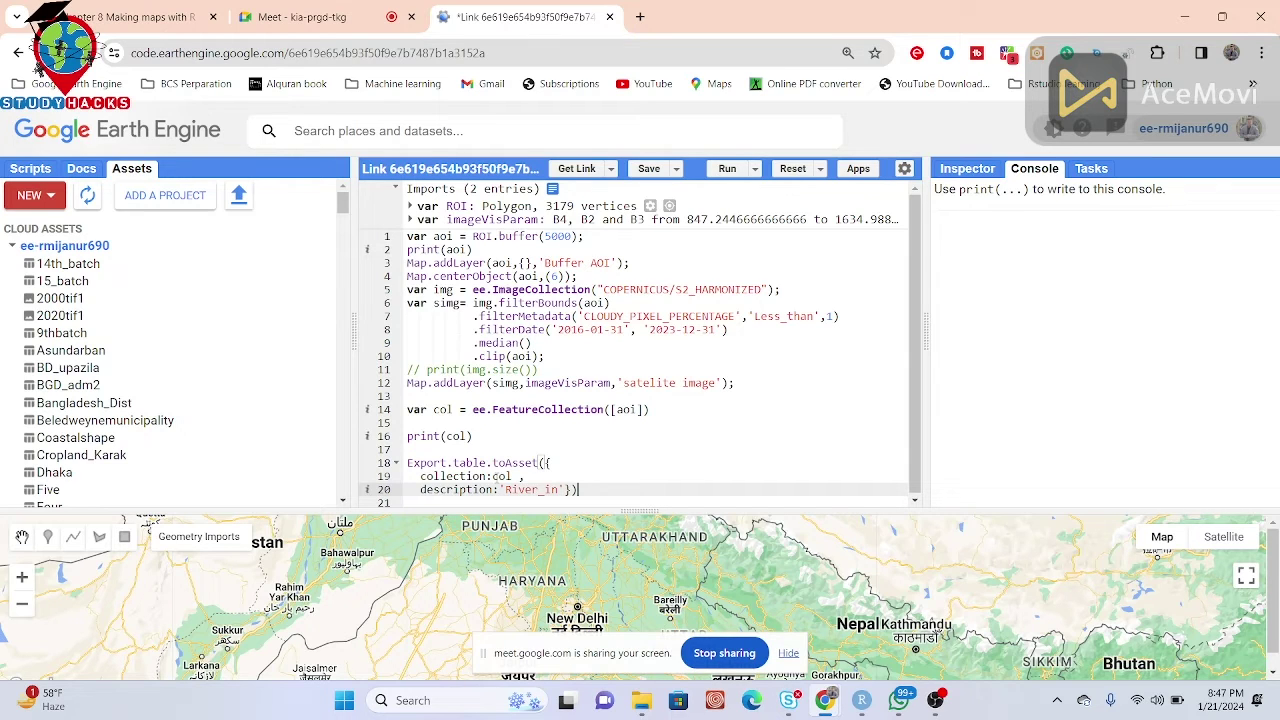
- Submit the River_in table export task to the project's own assets root folder
key(ctrl+Return)
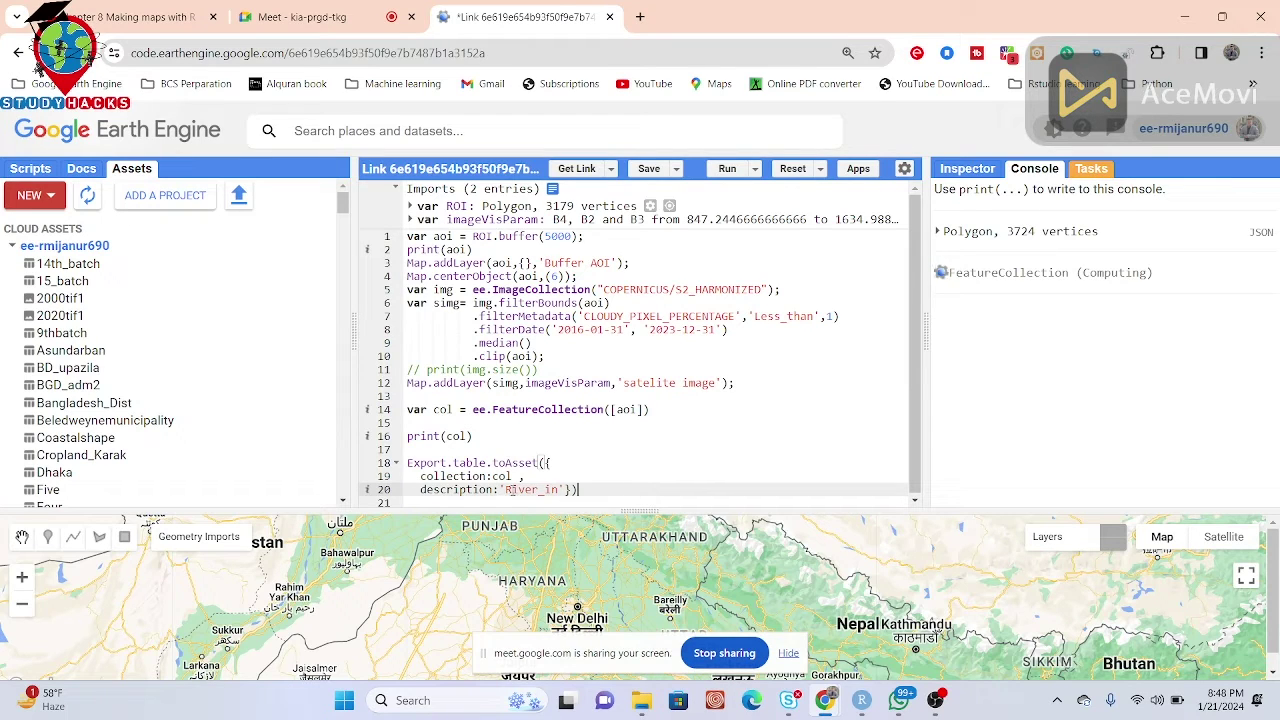
click(1093, 170)
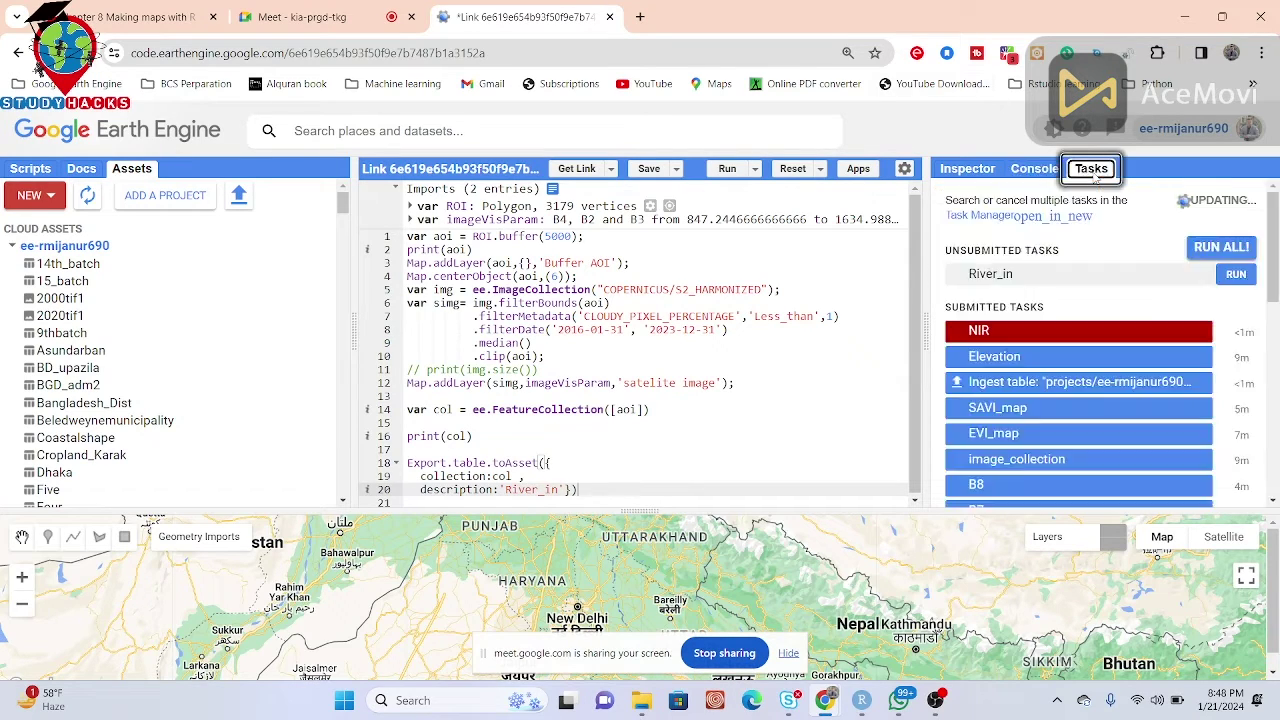
click(1234, 274)
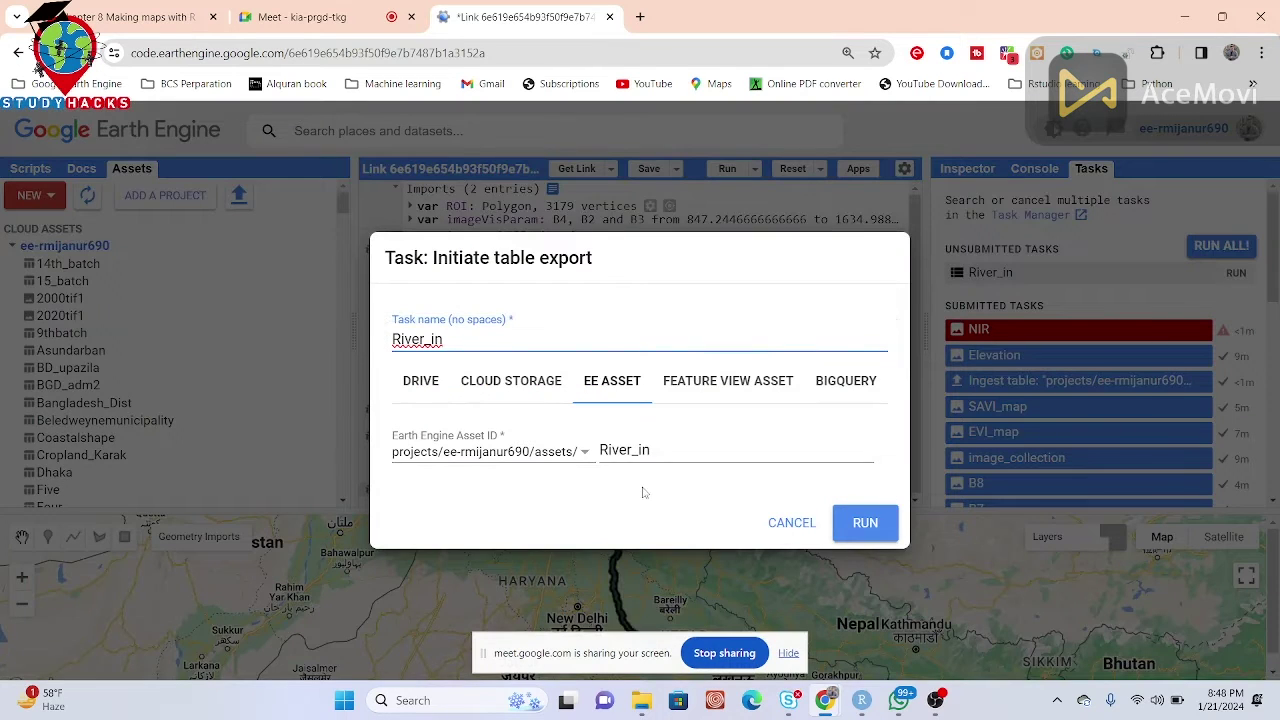
click(558, 458)
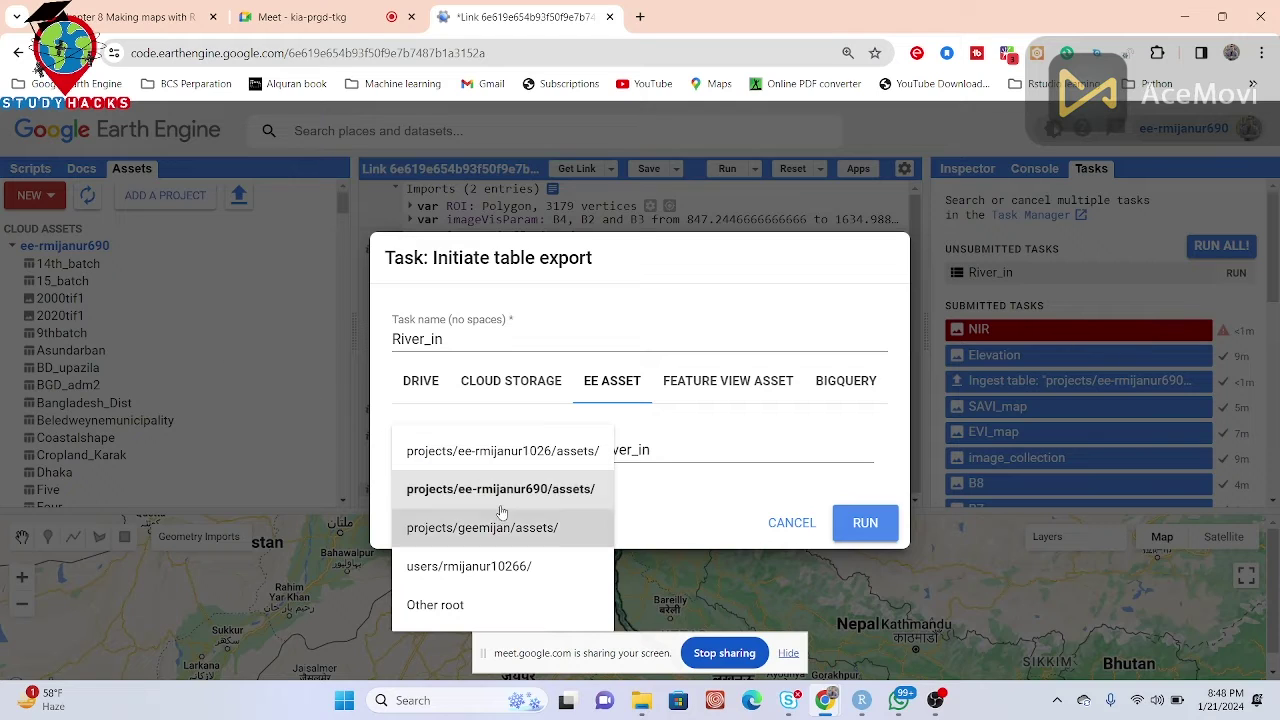
click(576, 493)
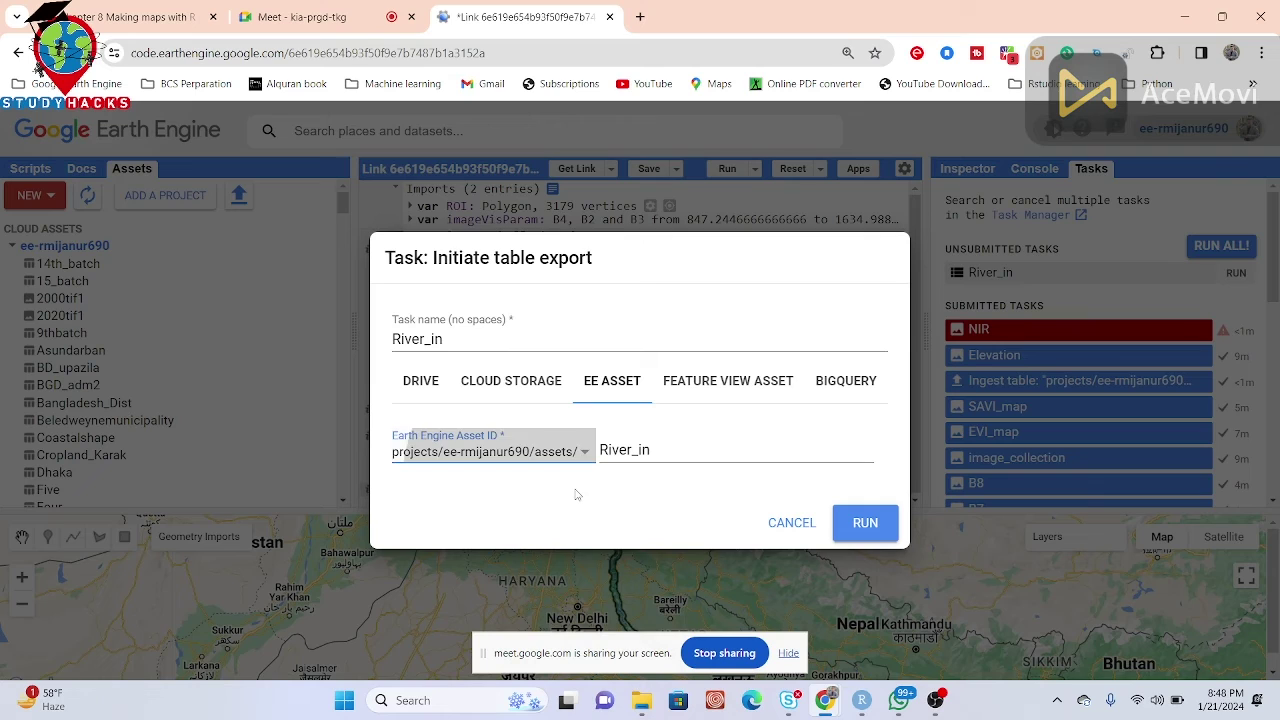
click(857, 526)
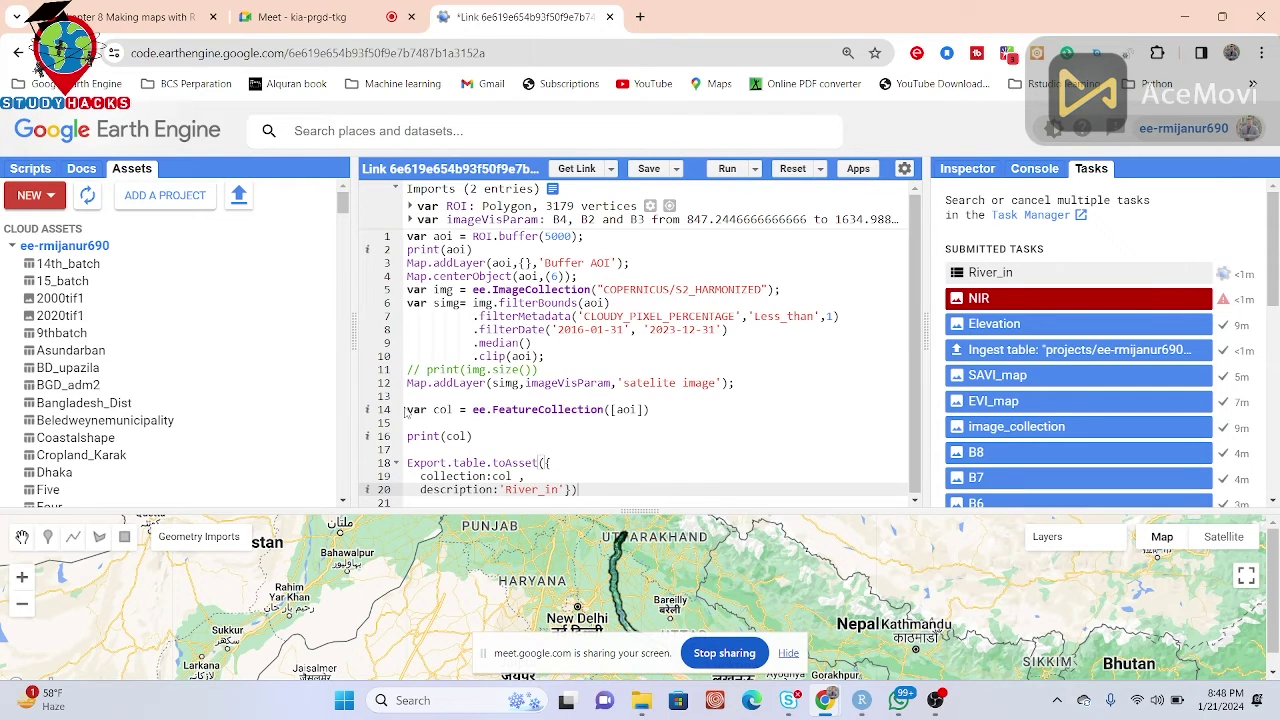
- Place the cursor at the end of the River_in asset export code
click(600, 490)
- Add an Export.table.toDrive() call and expand its parameter template onto separate lines
key(Return)
key(Return)
key(Return)
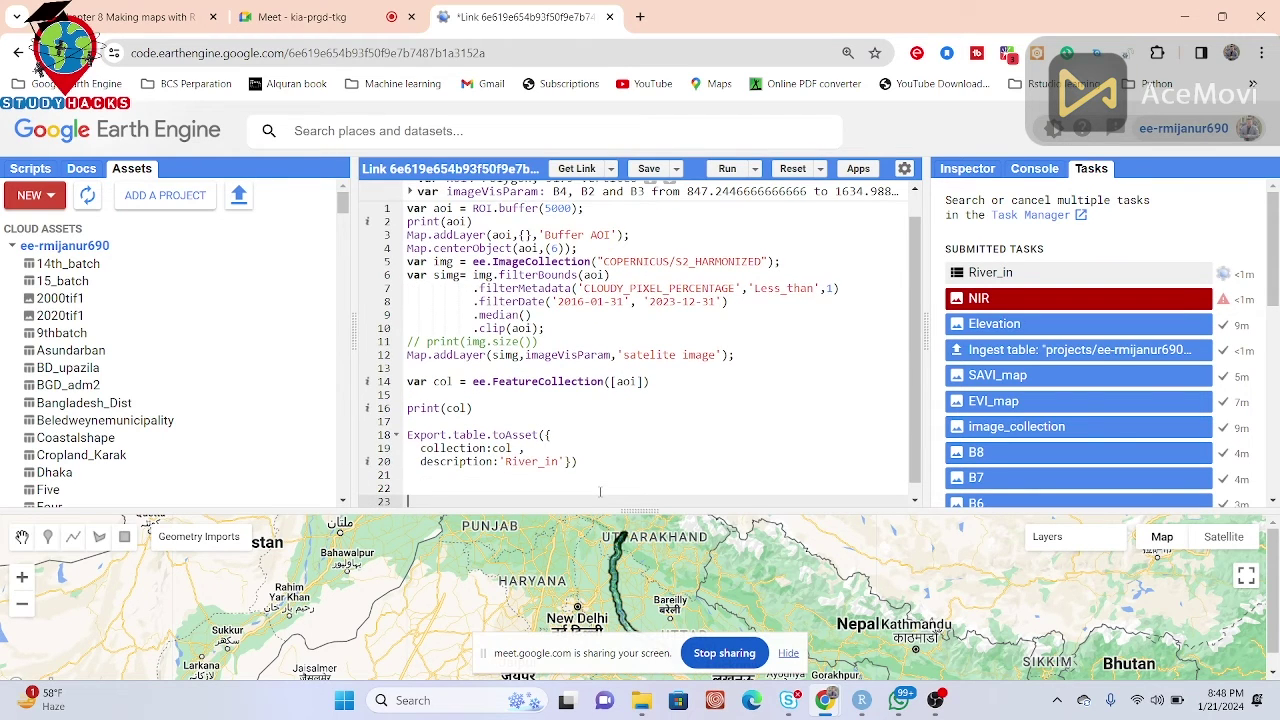
text(Export.table.toDrive()
scroll(600, 491, right, 3)
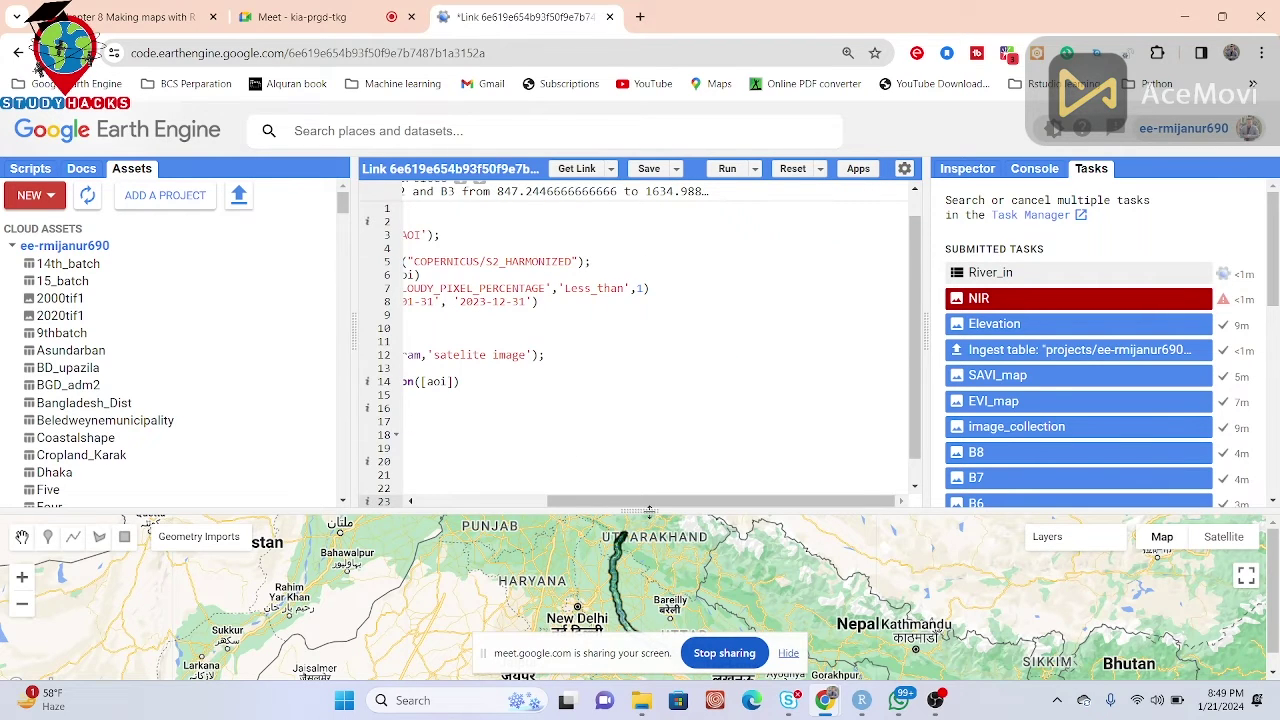
mouse_move(640, 511)
mouse_down()
mouse_move(648, 592)
mouse_move(538, 601)
mouse_move(500, 540)
mouse_up()
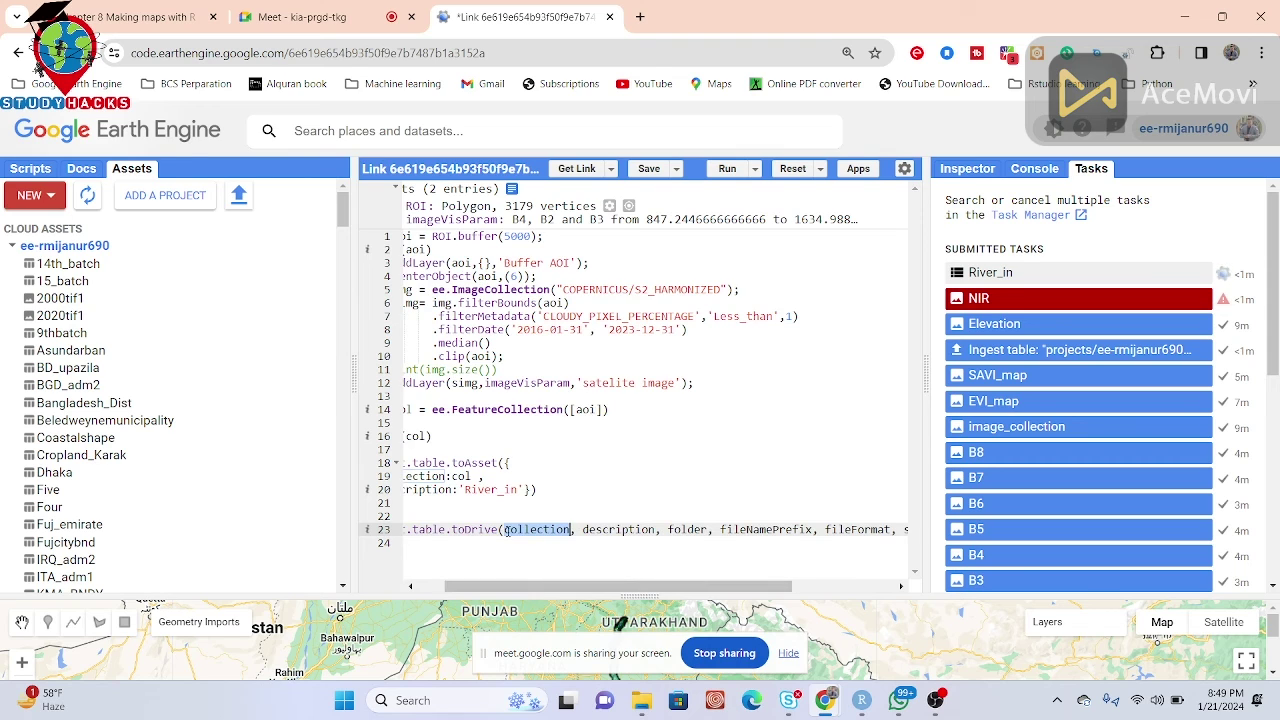
click(506, 530)
text({)
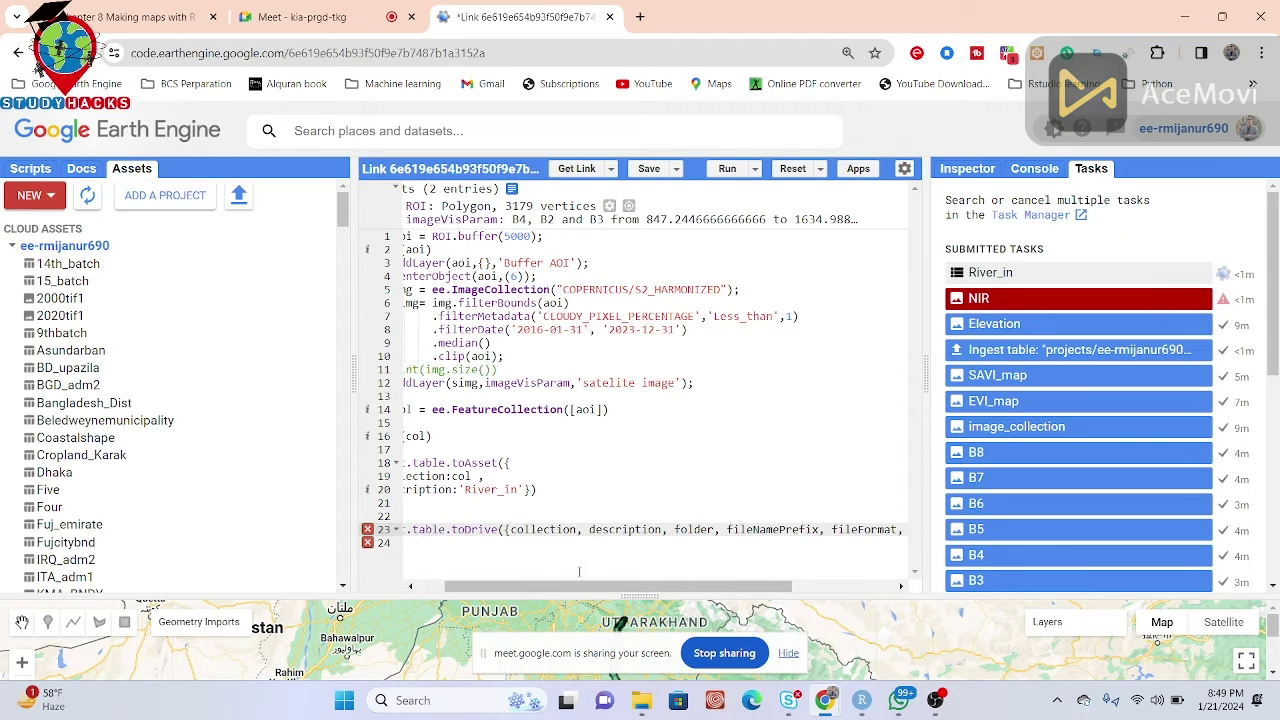
drag(639, 588, 795, 590)
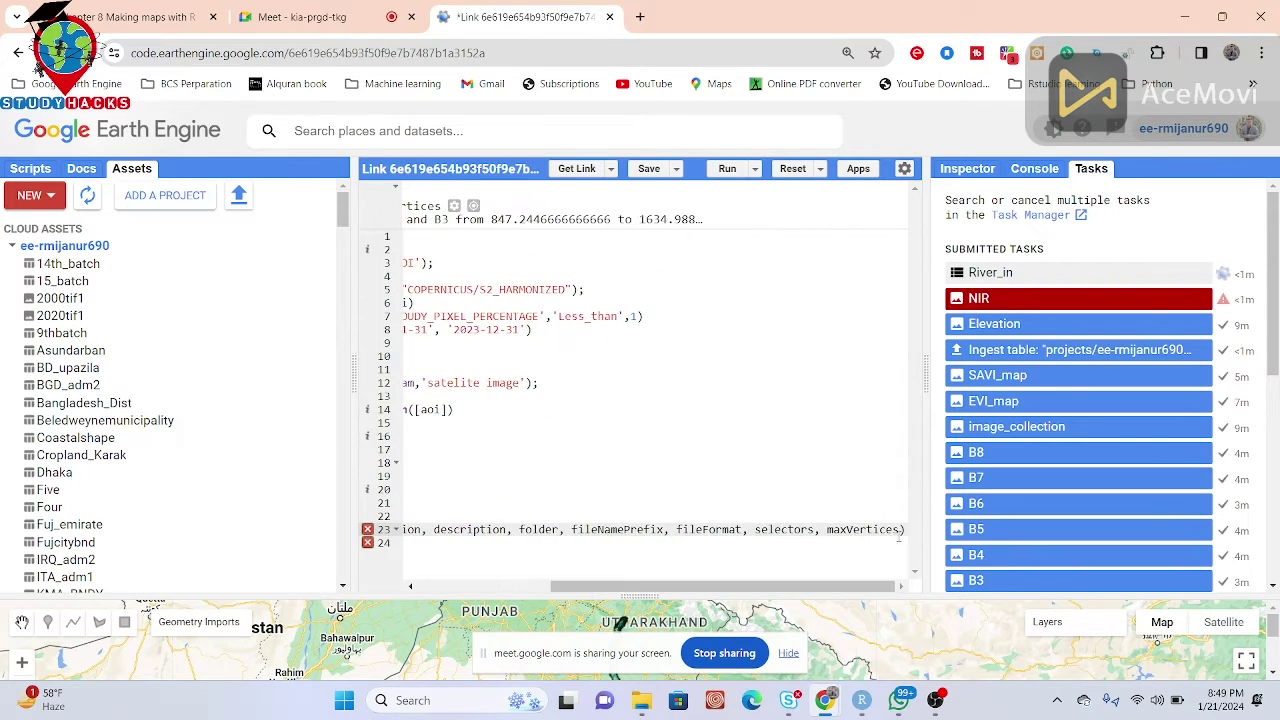
text(})
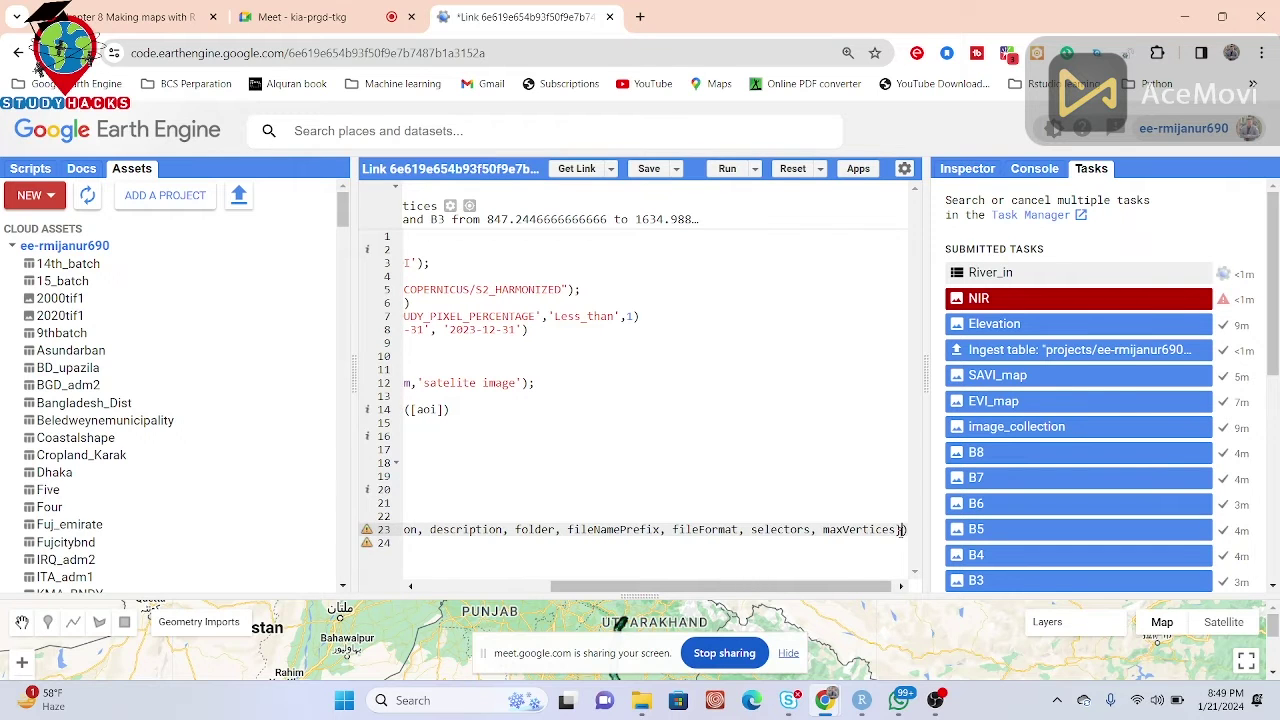
drag(755, 592, 621, 590)
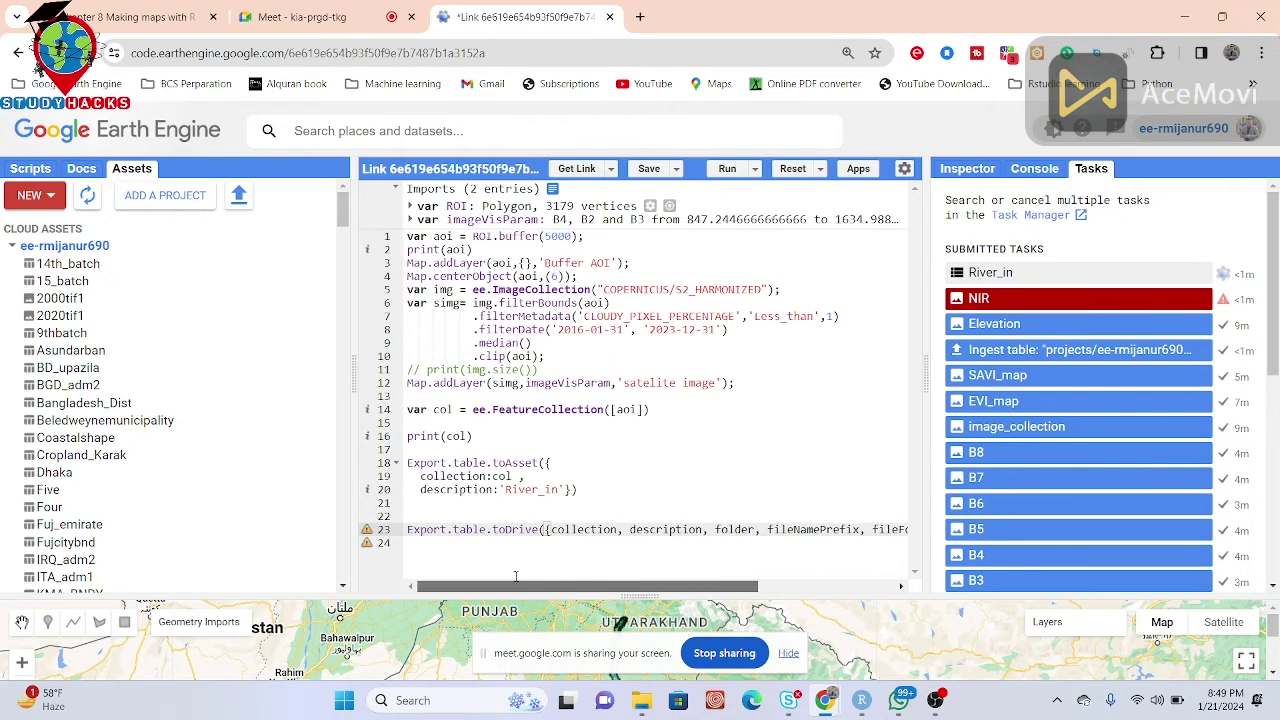
key(Return)
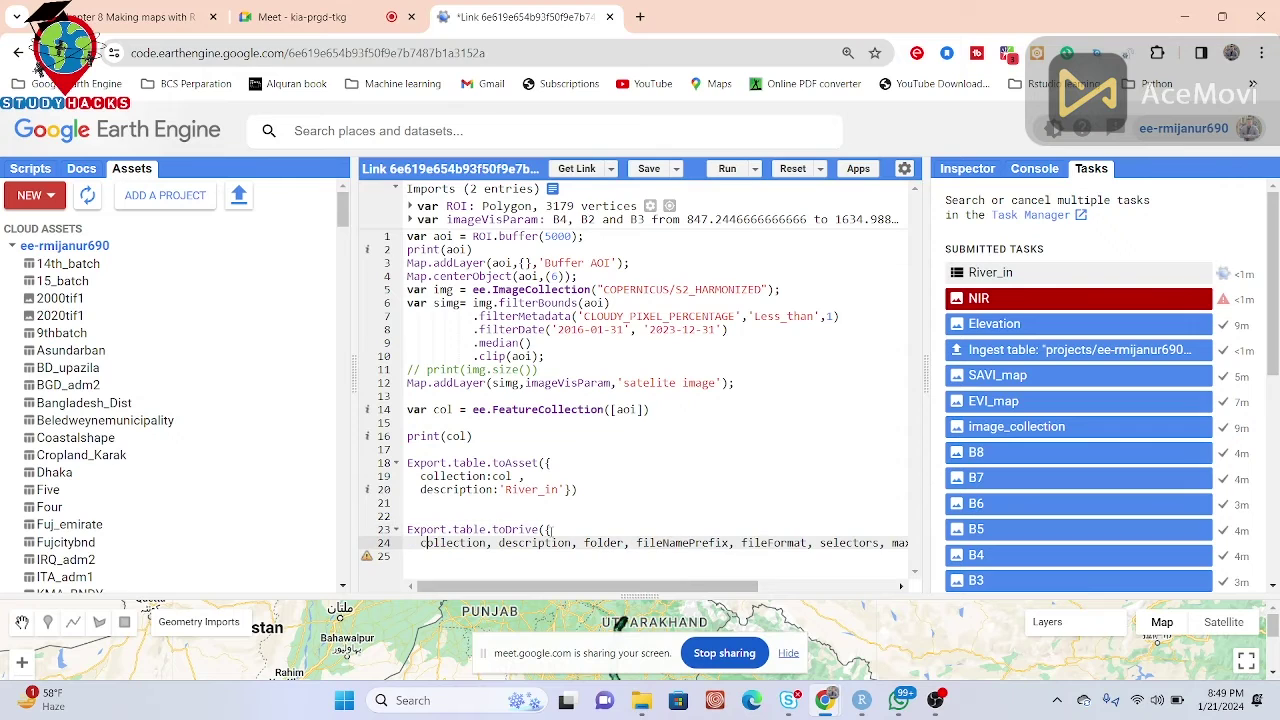
- Set collection to col, description to 'River_in' and folder to 'Asset'
key(Right)
text(: col)
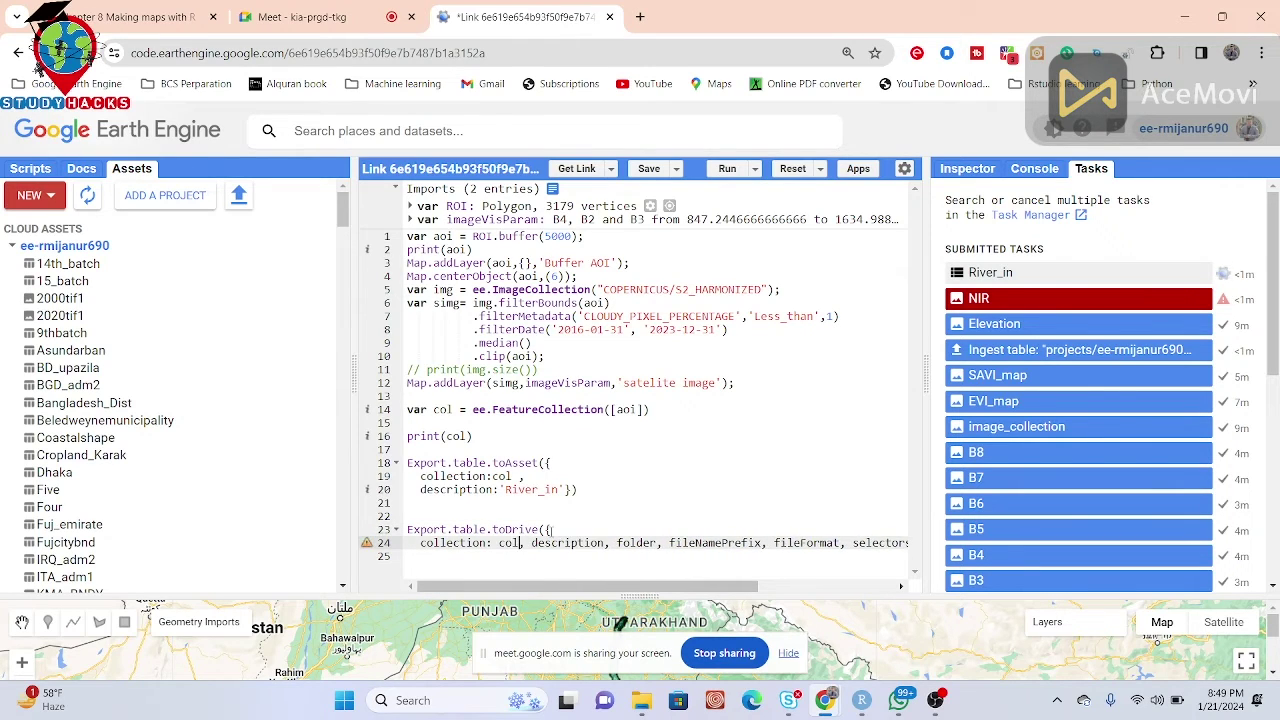
key(Return)
key(Right)
key(Right)
key(Right)
key(Right)
key(Right)
key(Right)
key(Right)
key(Right)
key(Right)
key(Right)
text(:')
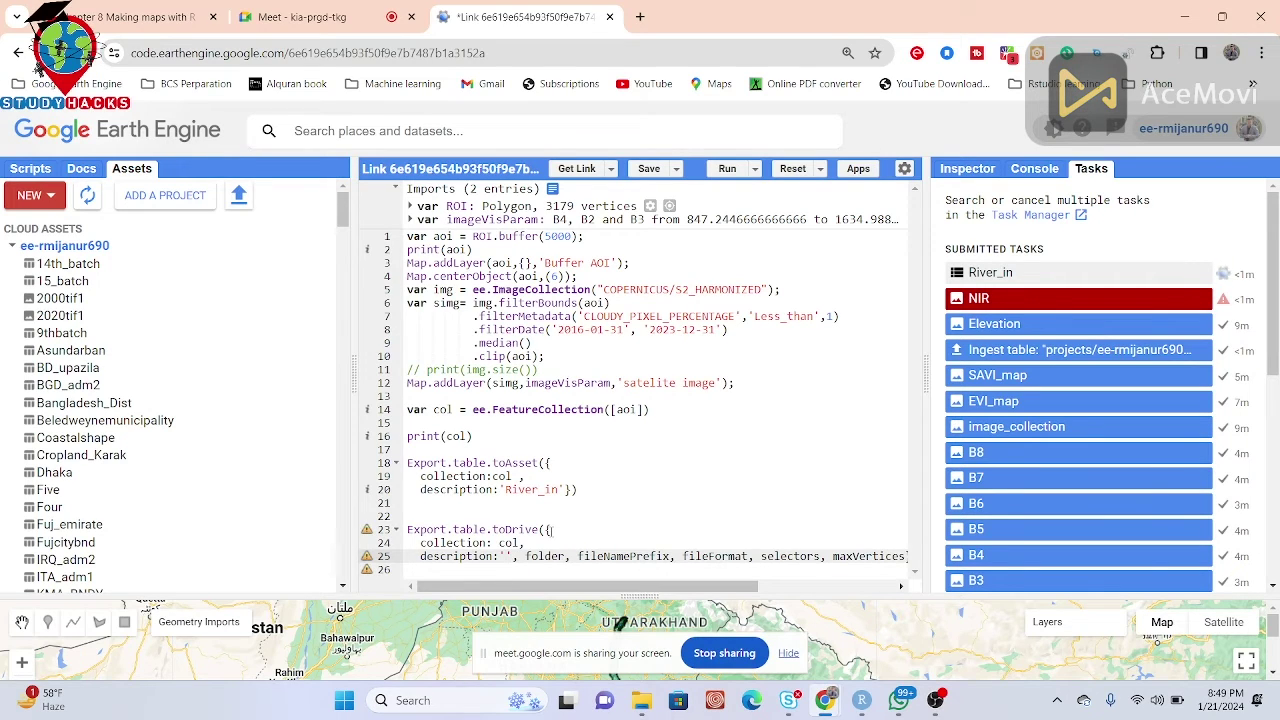
text(River)
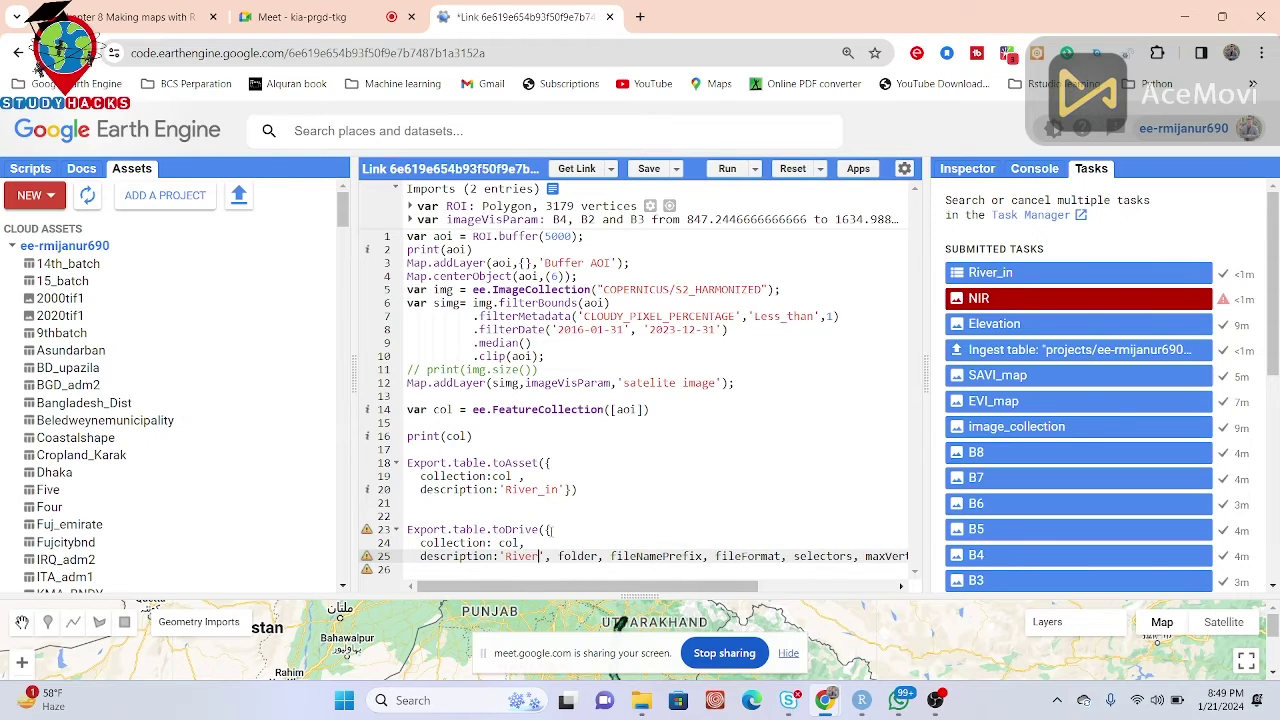
text(_in)
key(Right)
key(Right)
key(Right)
key(Return)
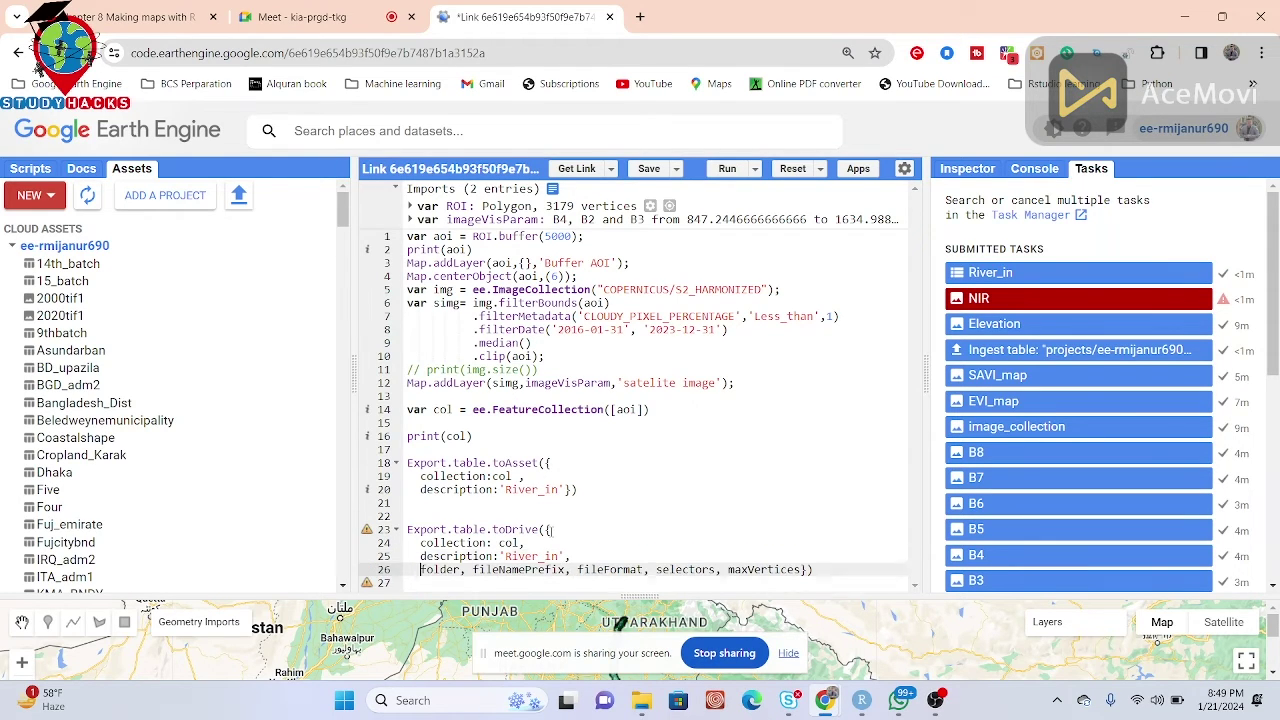
key(Right)
key(Right)
key(Right)
text(:G)
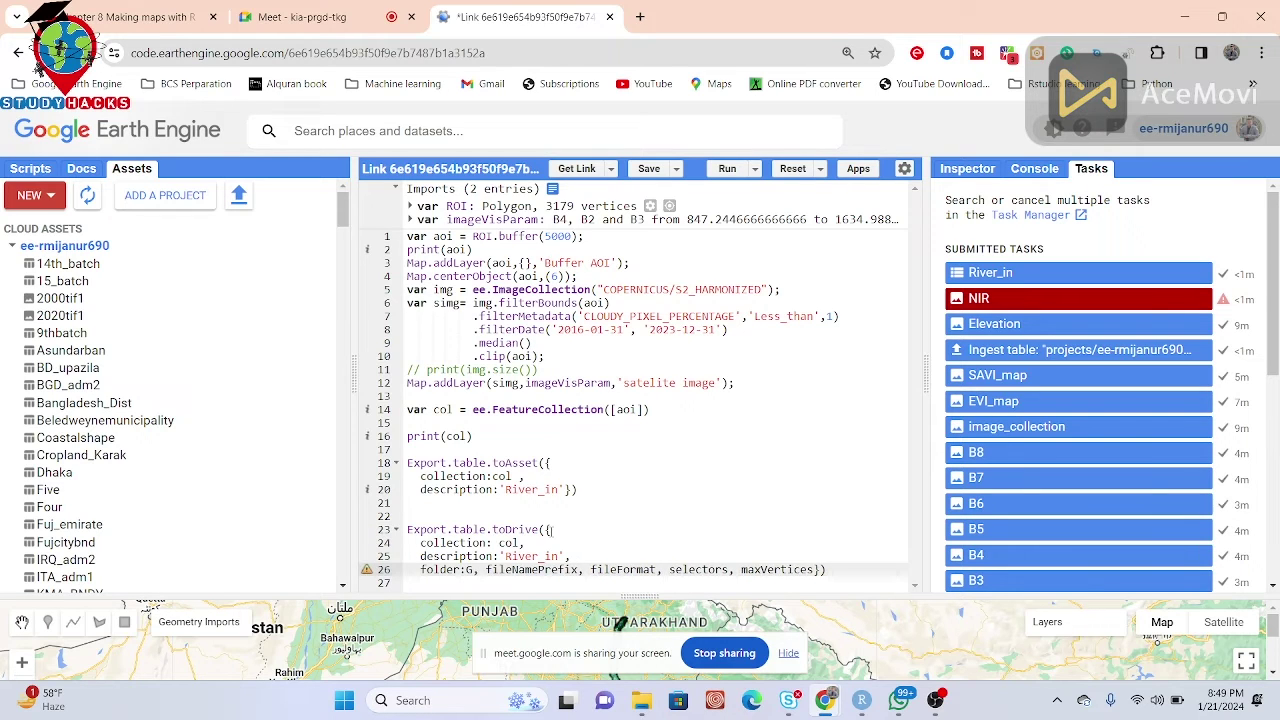
text(=')
key(BackSpace)
key(BackSpace)
key(BackSpace)
text('Asset)
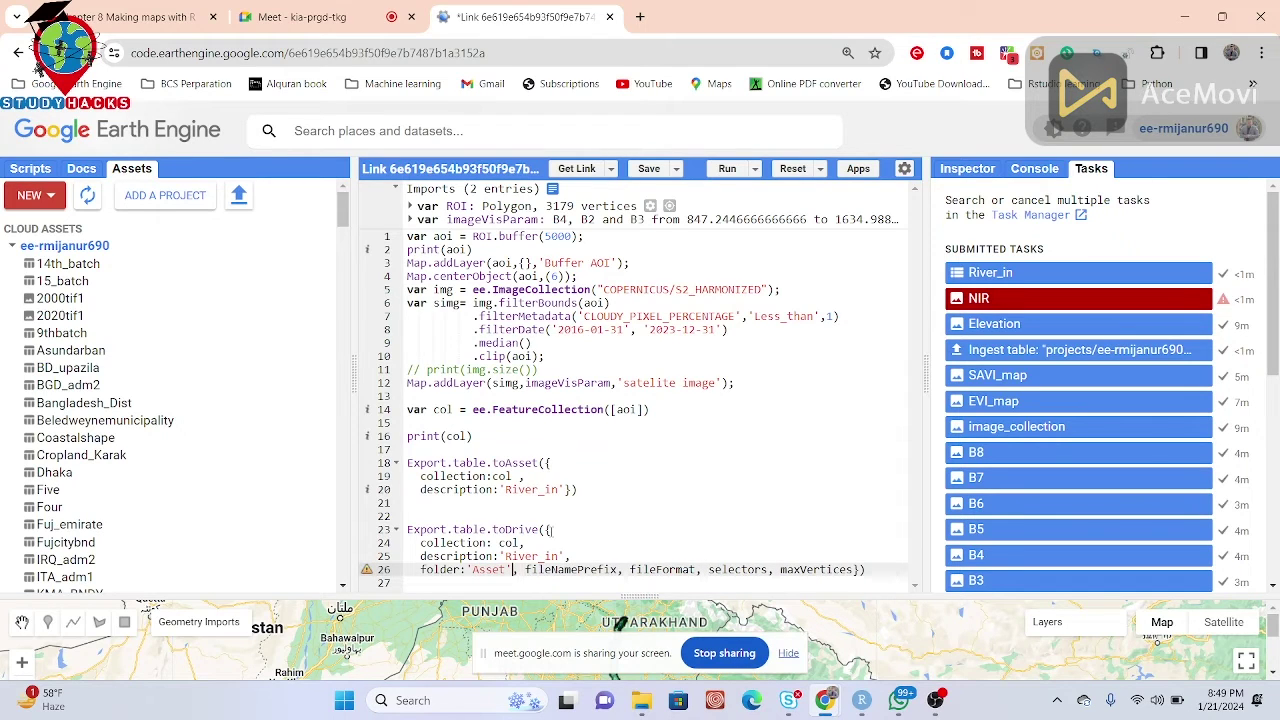
- Drop fileNamePrefix, selectors and maxVertices, and set fileFormat to 'SHP'
key(shift+Right)
key(shift+Right)
key(shift+Right)
key(shift+Right)
key(shift+Right)
key(shift+Right)
key(shift+Right)
key(shift+Right)
key(Return)
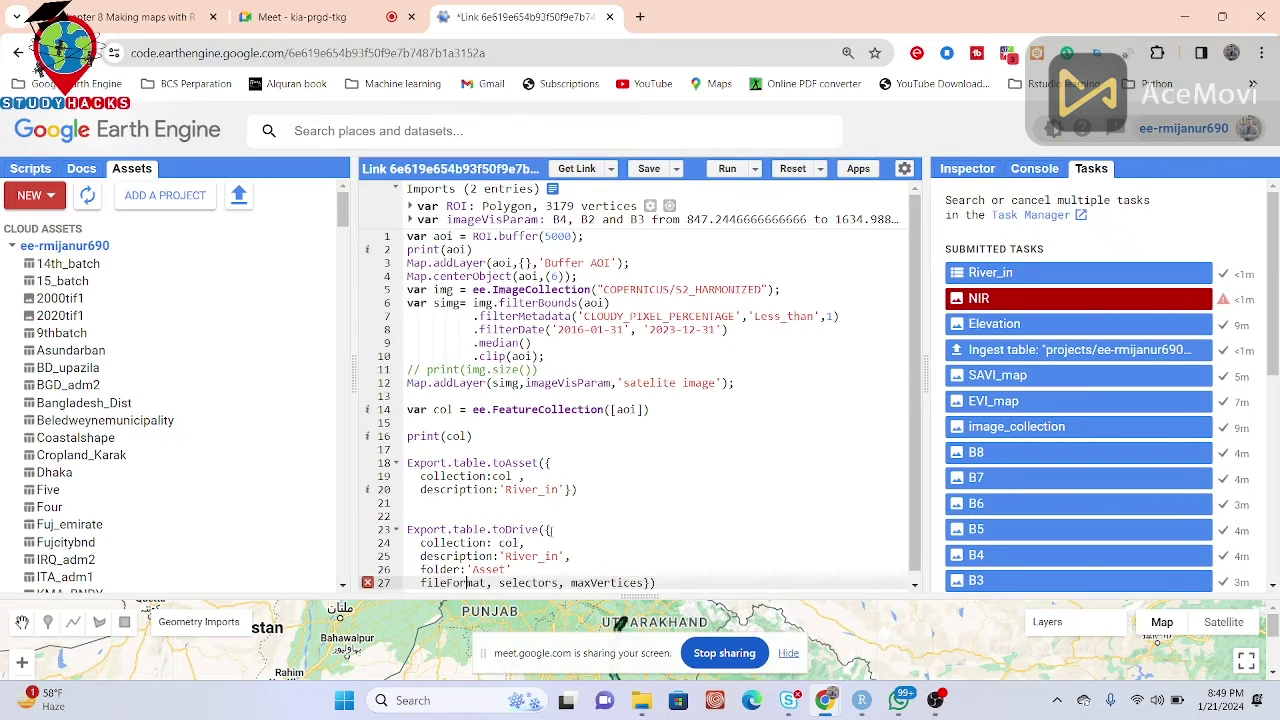
key(Right)
text(:)
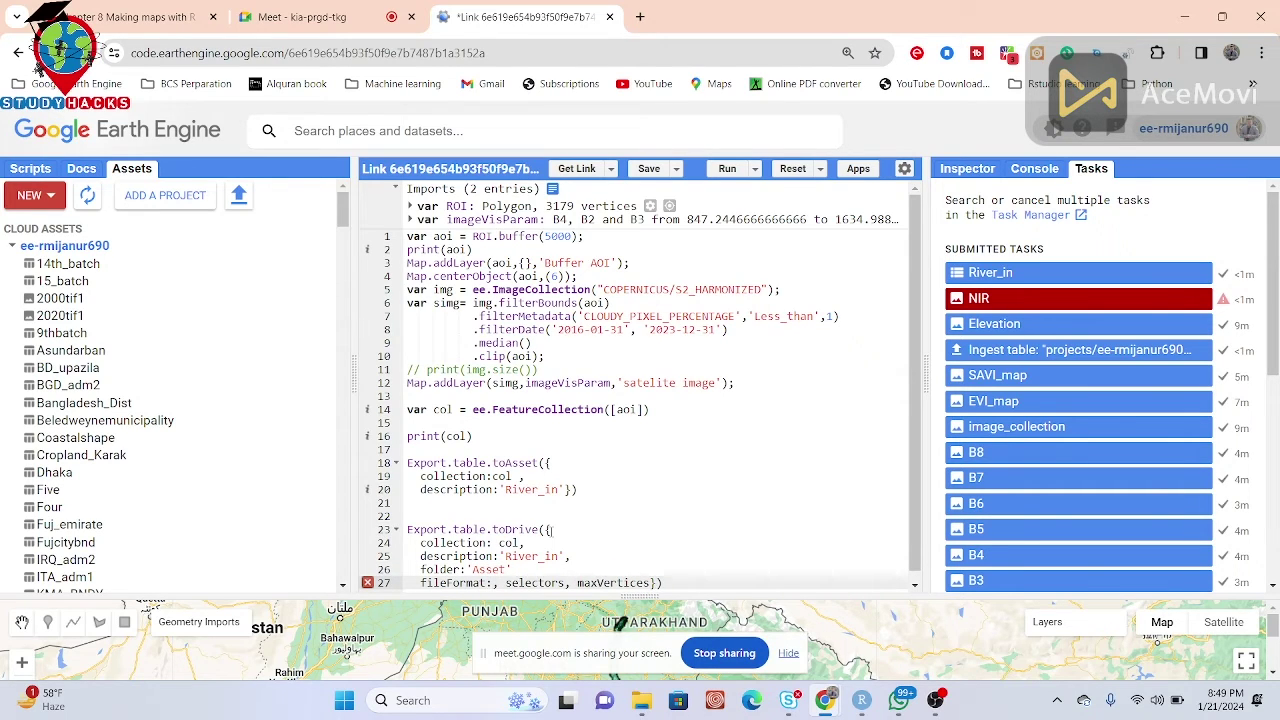
text('SHP)
drag(526, 582, 684, 582)
key(BackSpace)
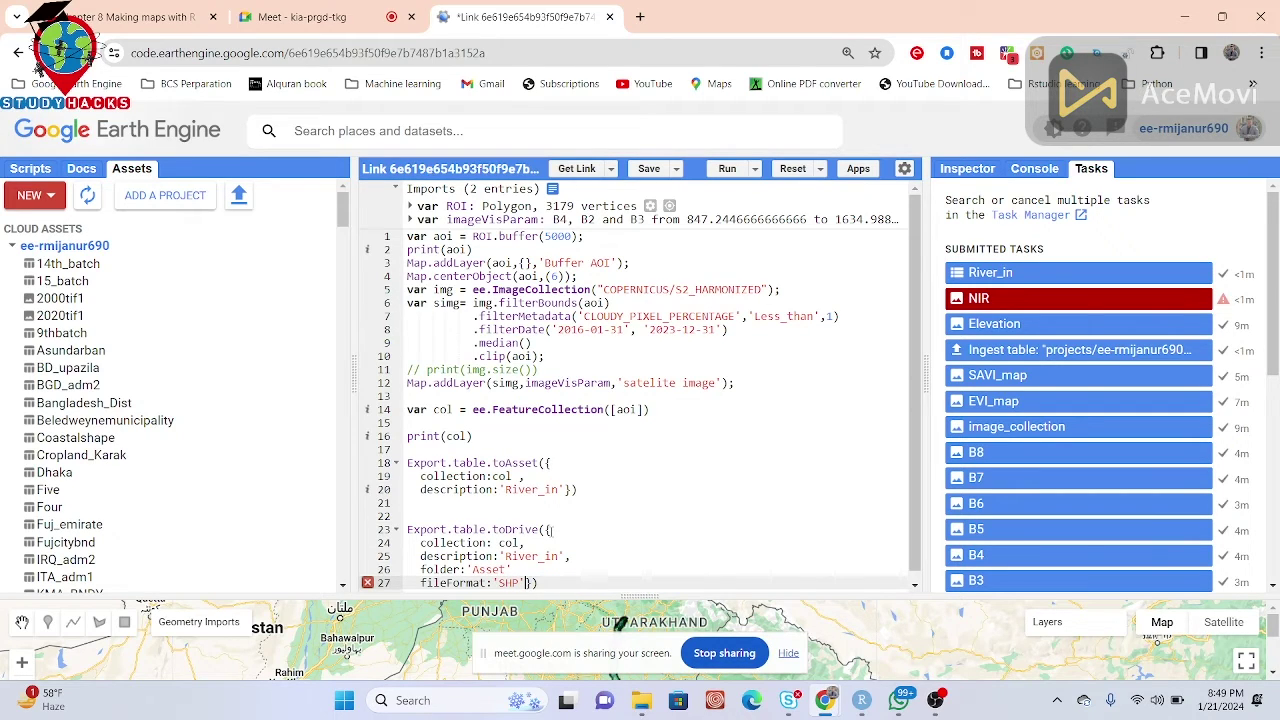
click(520, 569)
text(,)
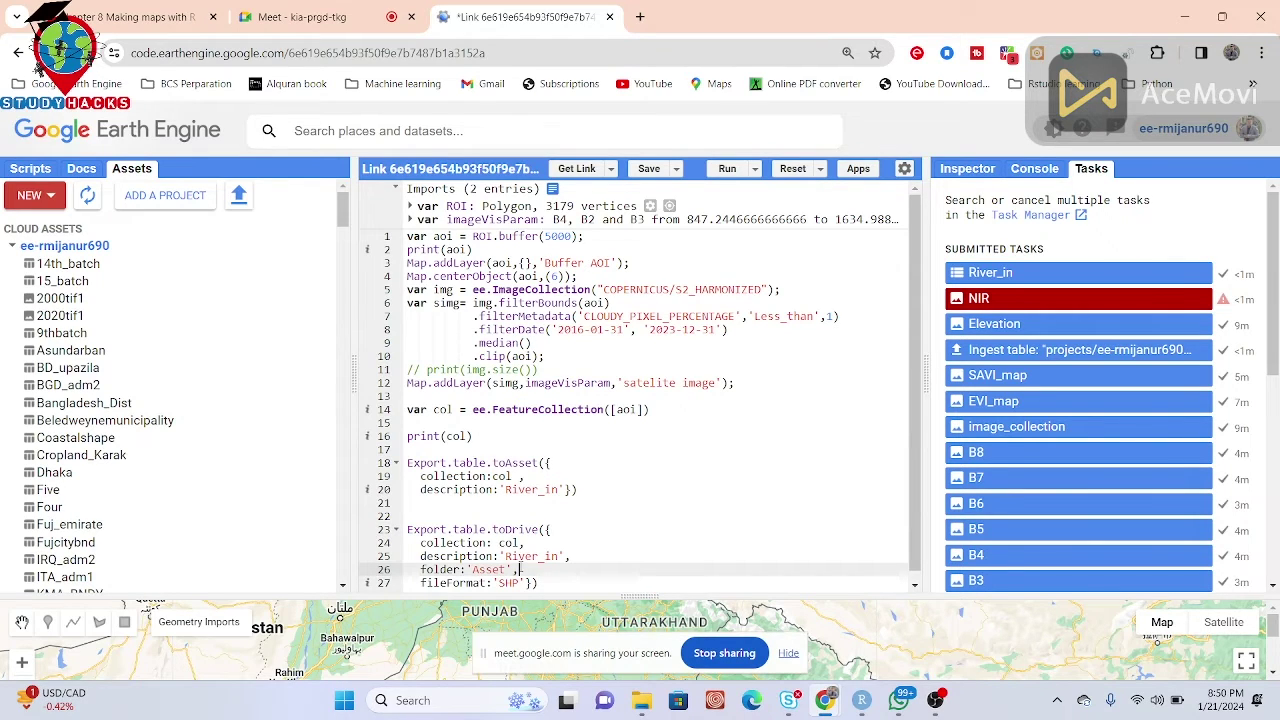
- Run the script, rename the Drive export description to 'River_in_i', and rerun it
key(ctrl+Return)
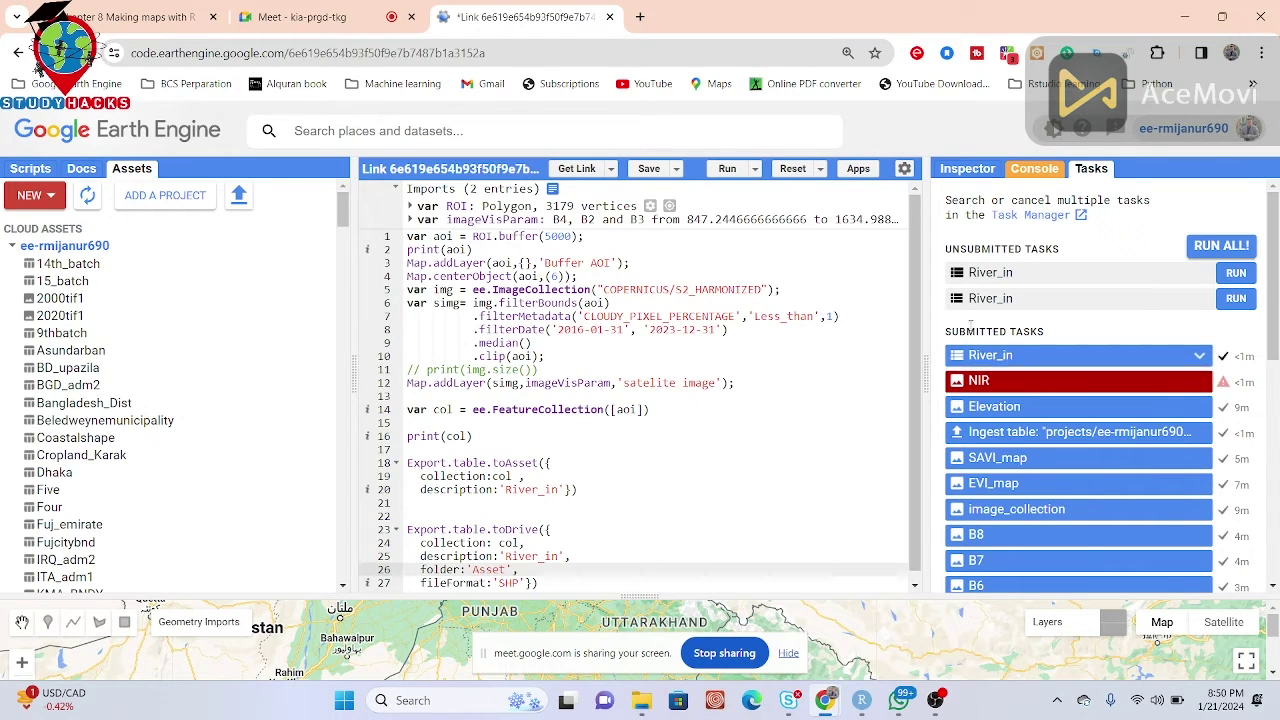
click(563, 556)
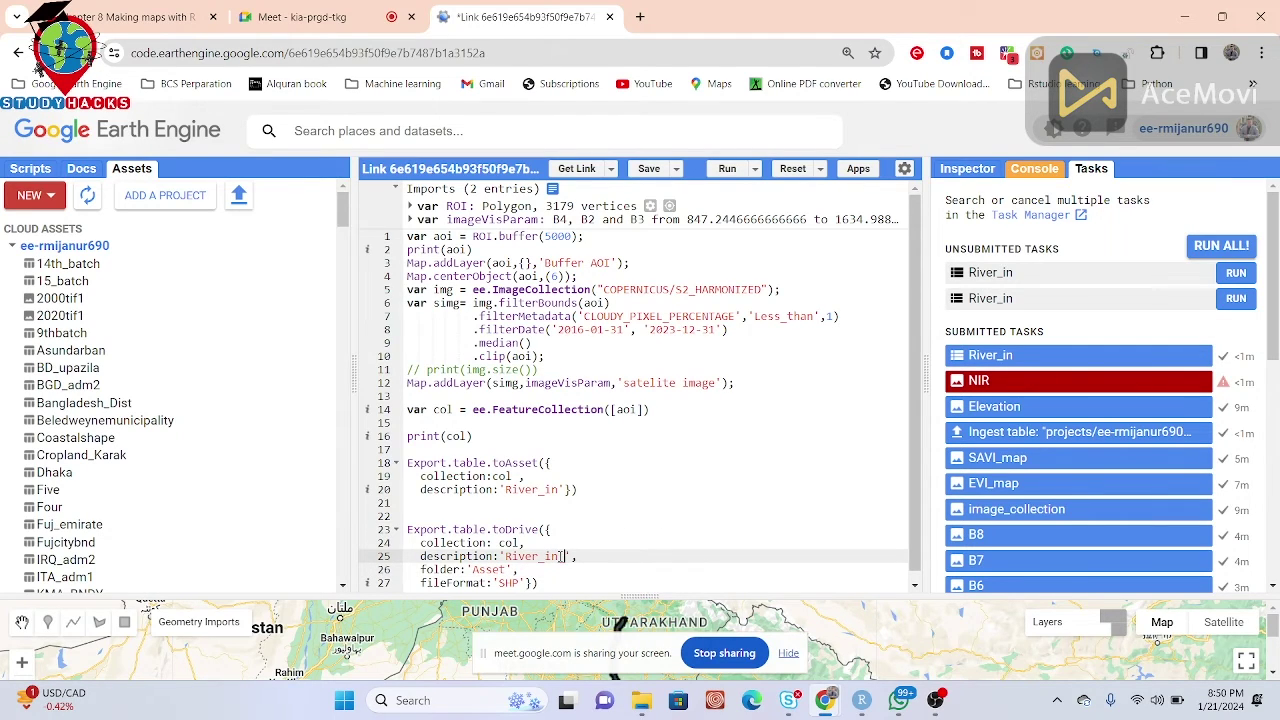
text(_i)
click(724, 170)
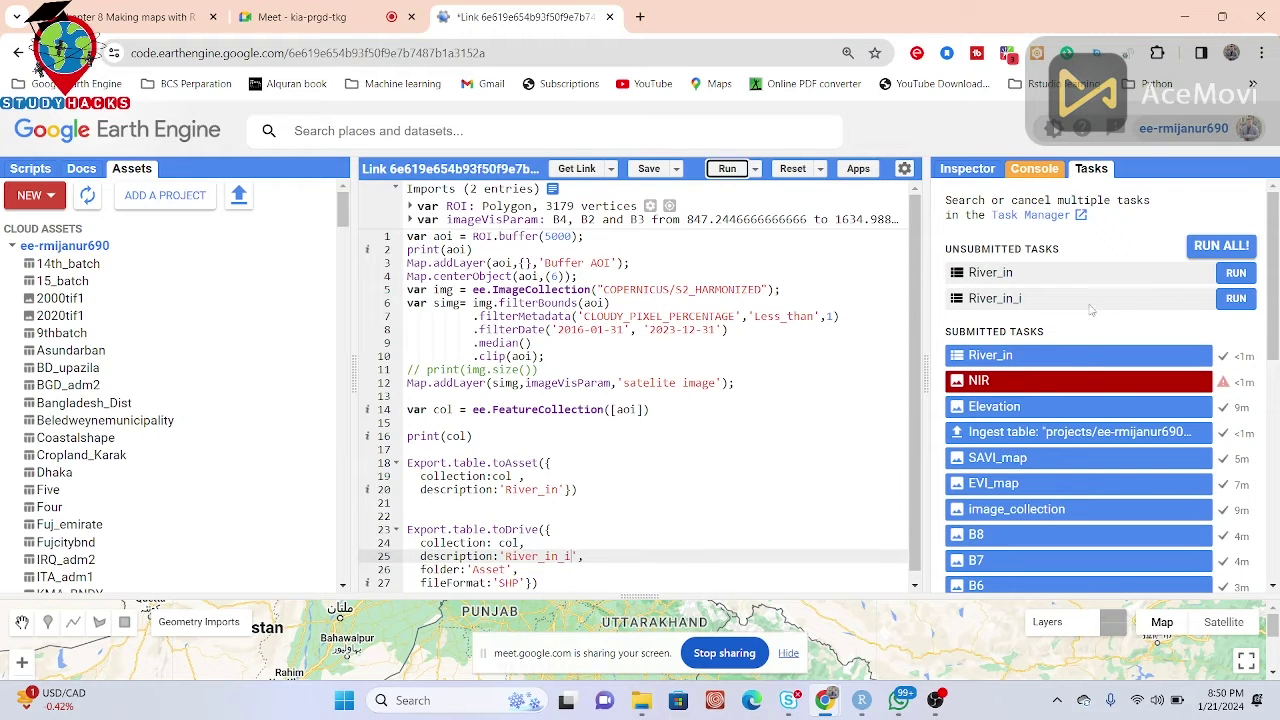
- Start the River_in_i export task to Drive folder Asset as SHP
click(1237, 300)
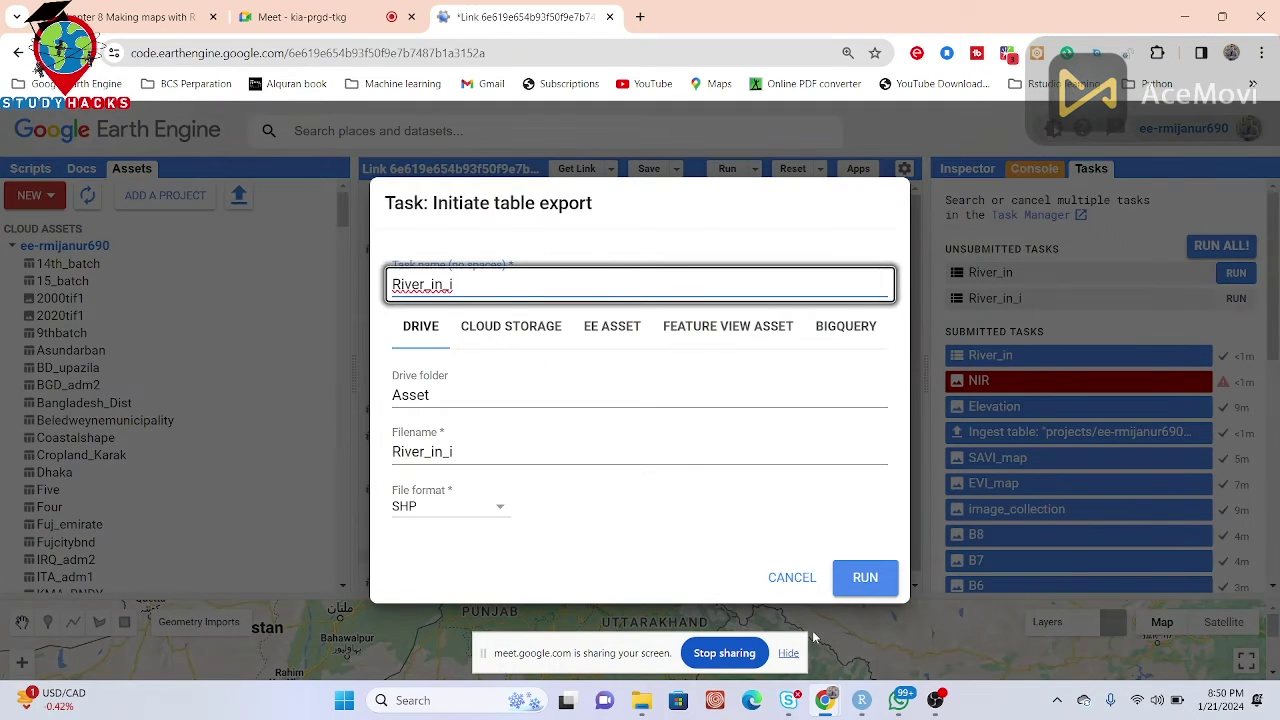
click(876, 572)
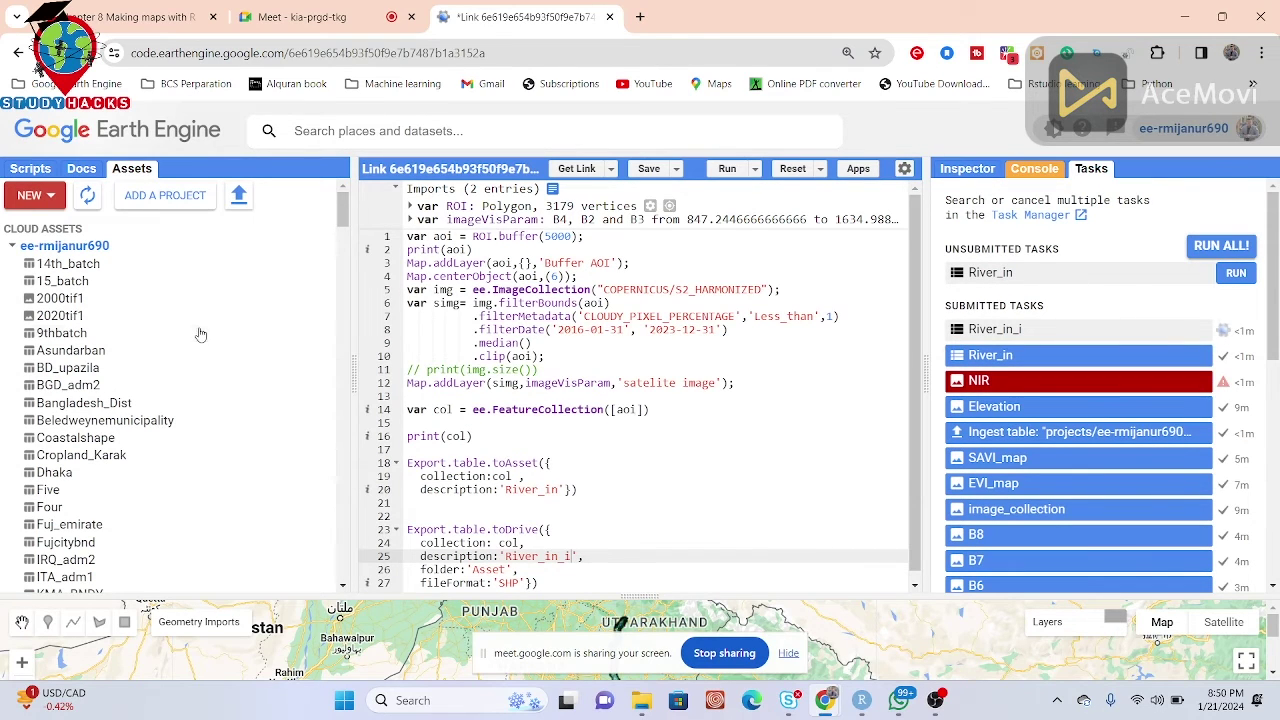
- Refresh the assets, scroll to River_in and review its table details
click(88, 197)
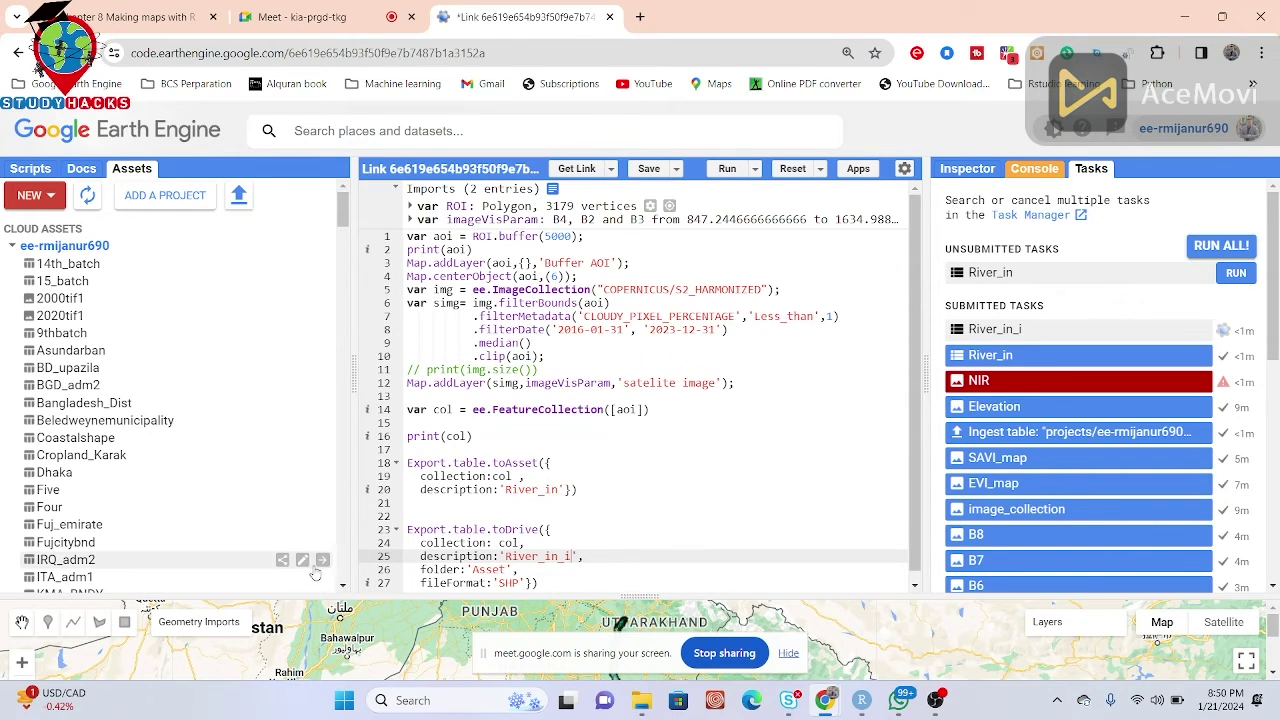
click(342, 586)
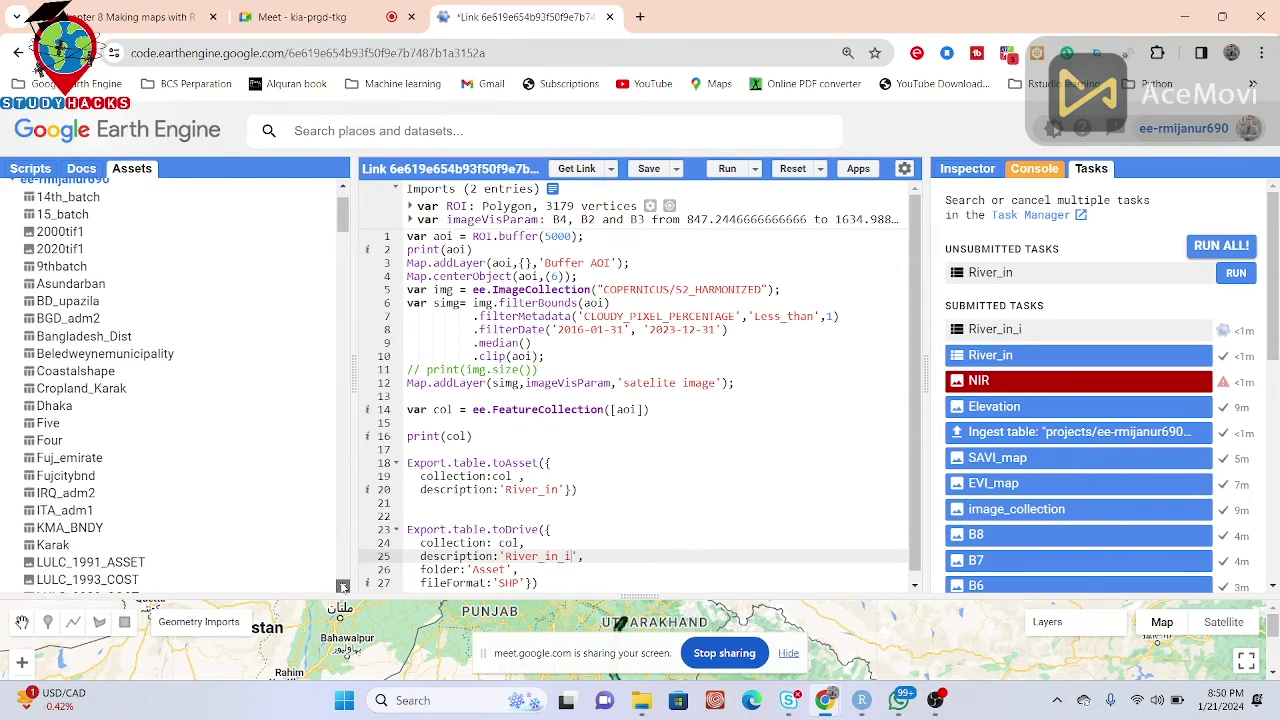
click(342, 586)
click(342, 586)
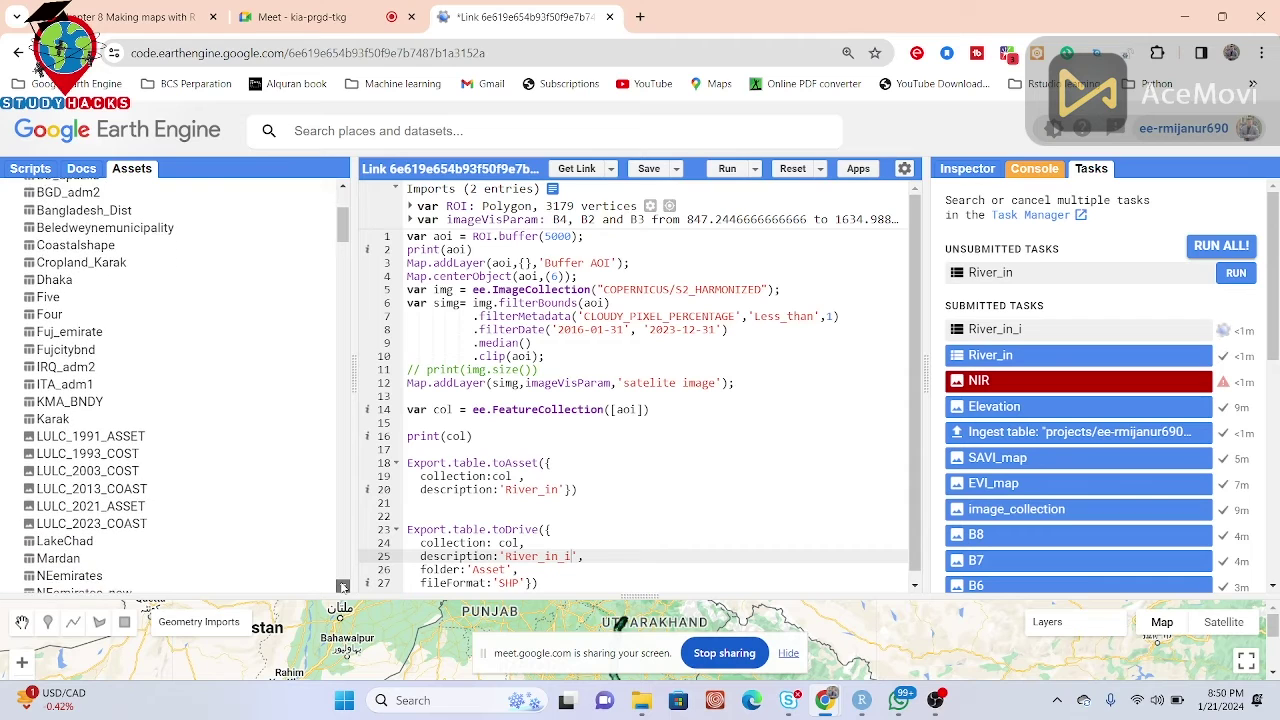
click(342, 586)
click(342, 586)
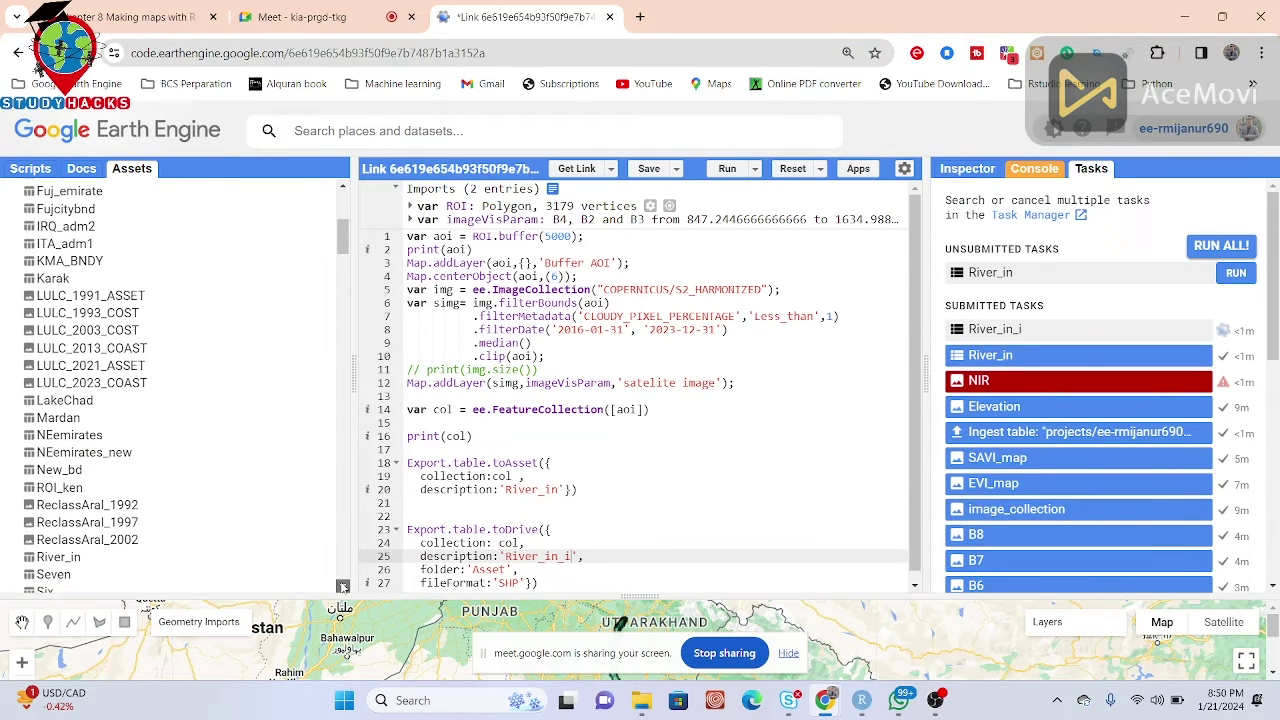
click(68, 558)
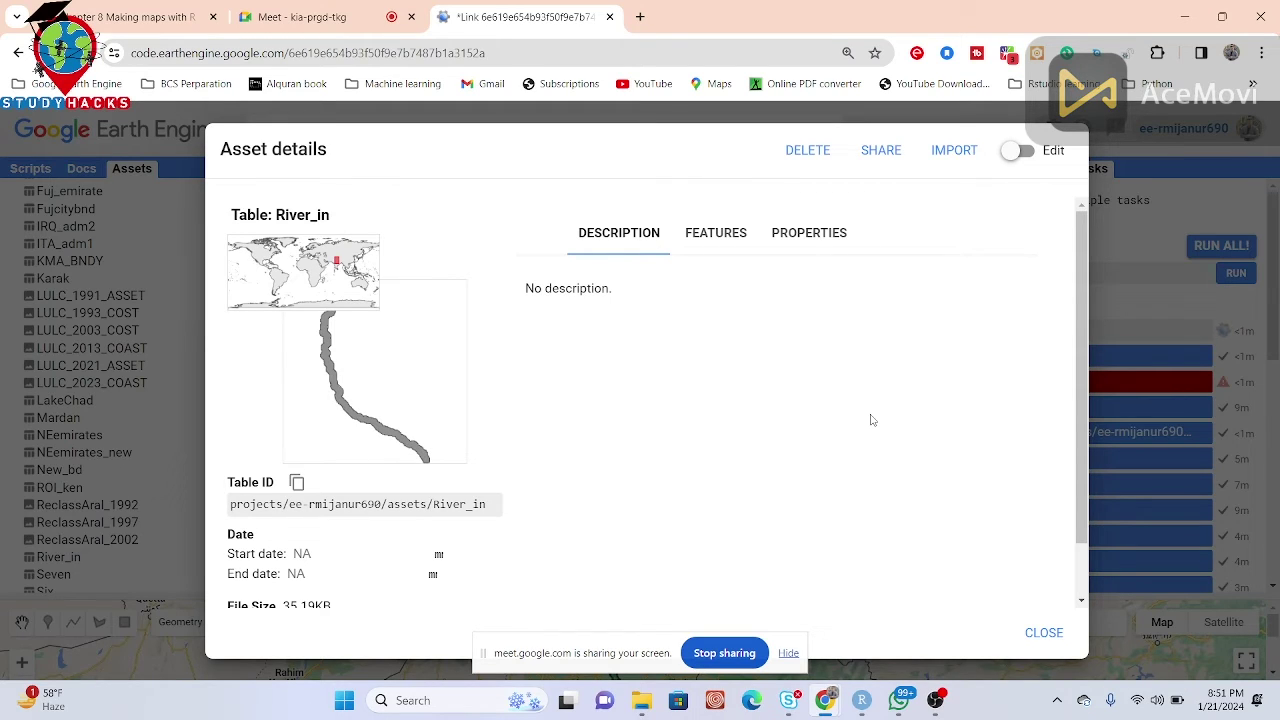
click(1044, 632)
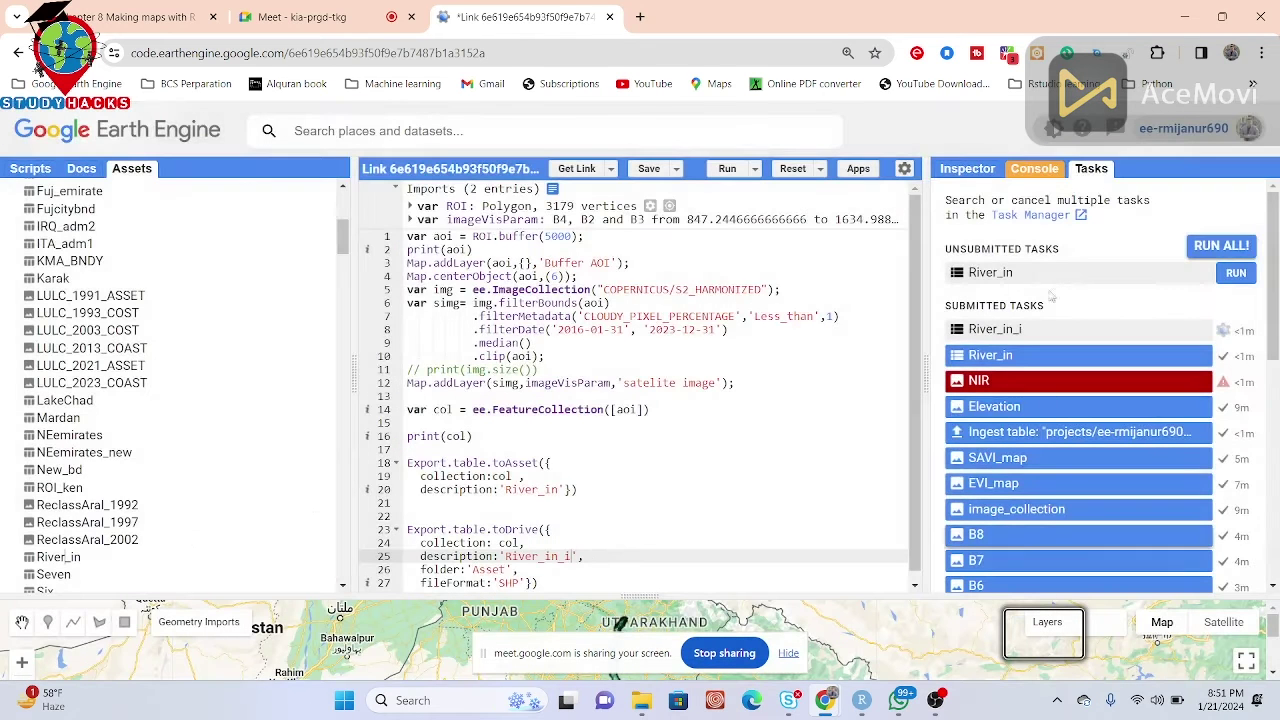
- Switch between the Google Meet call and the Earth Engine script tabs
click(710, 367)
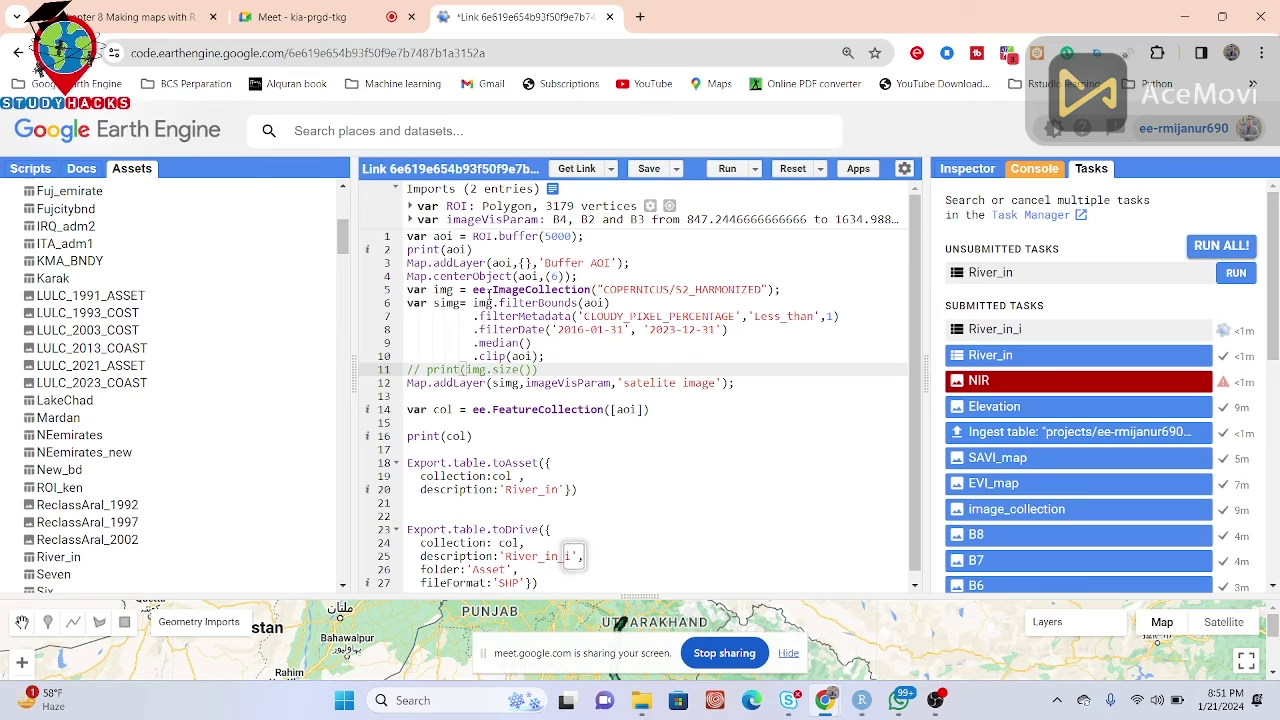
click(305, 17)
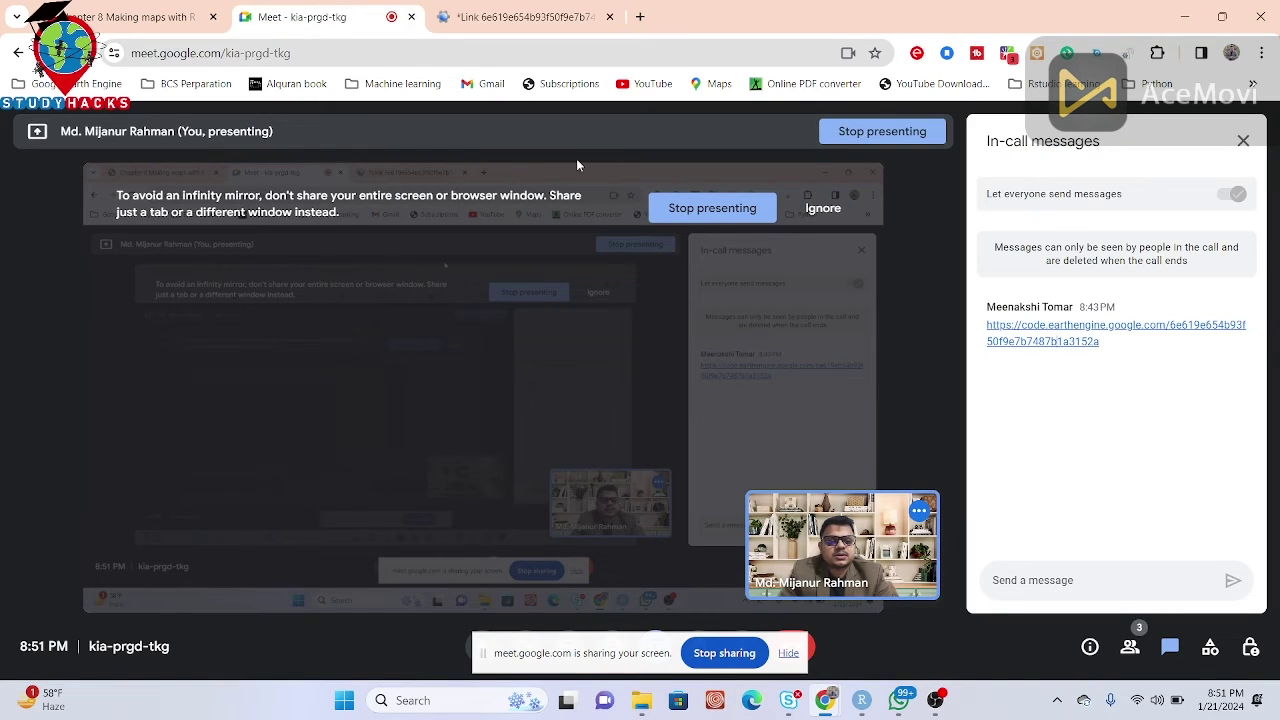
click(481, 8)
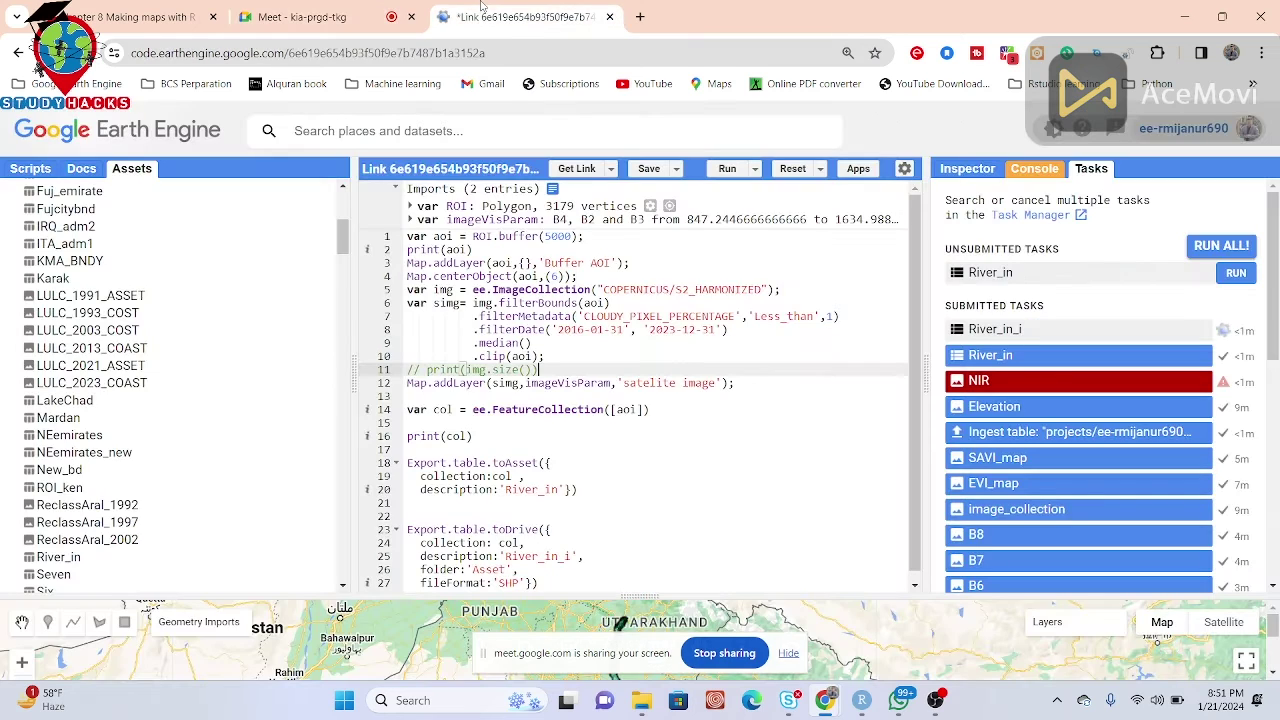
click(355, 17)
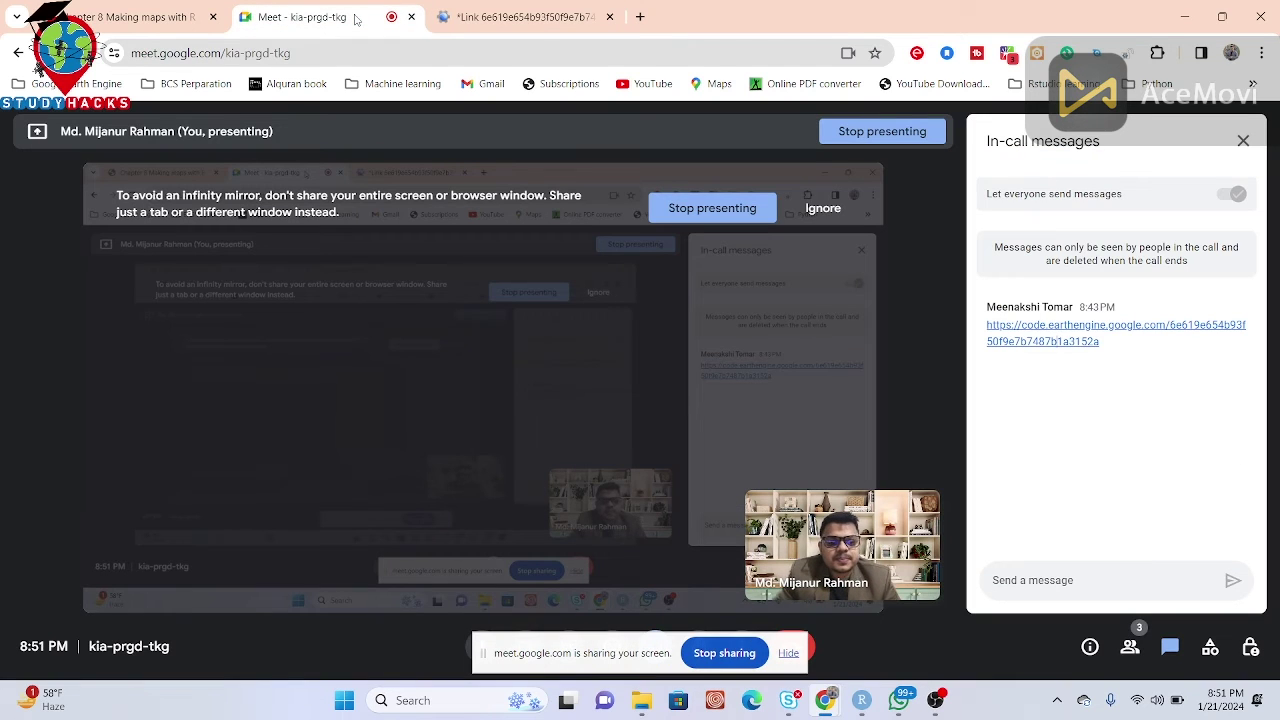